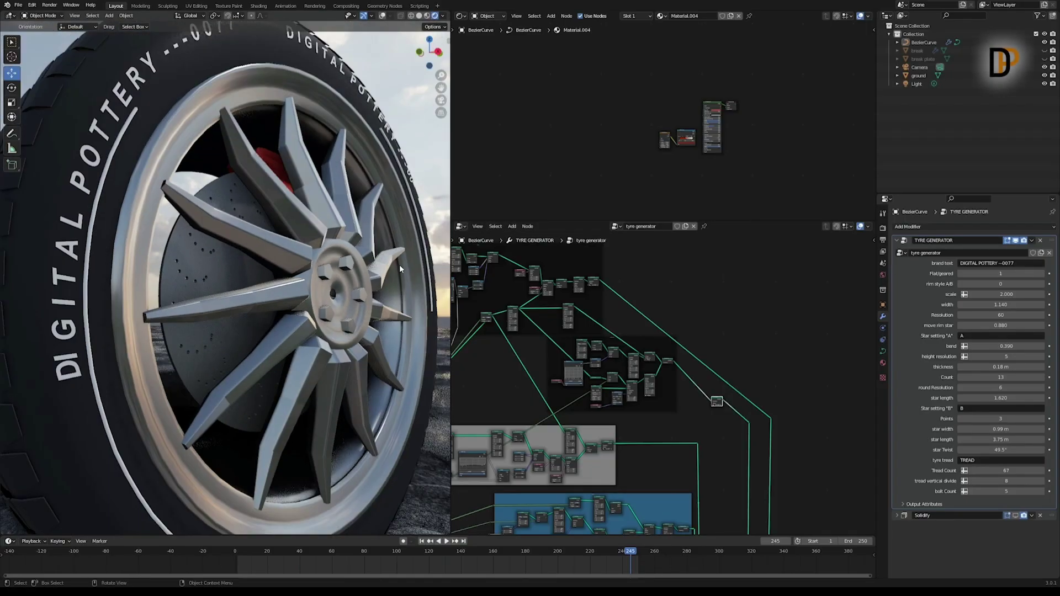
Step: Examine the rendered tyre in a maximised viewport and through the scene camera
scroll(399, 264, down, 4)
scroll(378, 270, up, 5)
scroll(371, 272, down, 5)
middle_drag(370, 272, 347, 248)
key(ctrl+space)
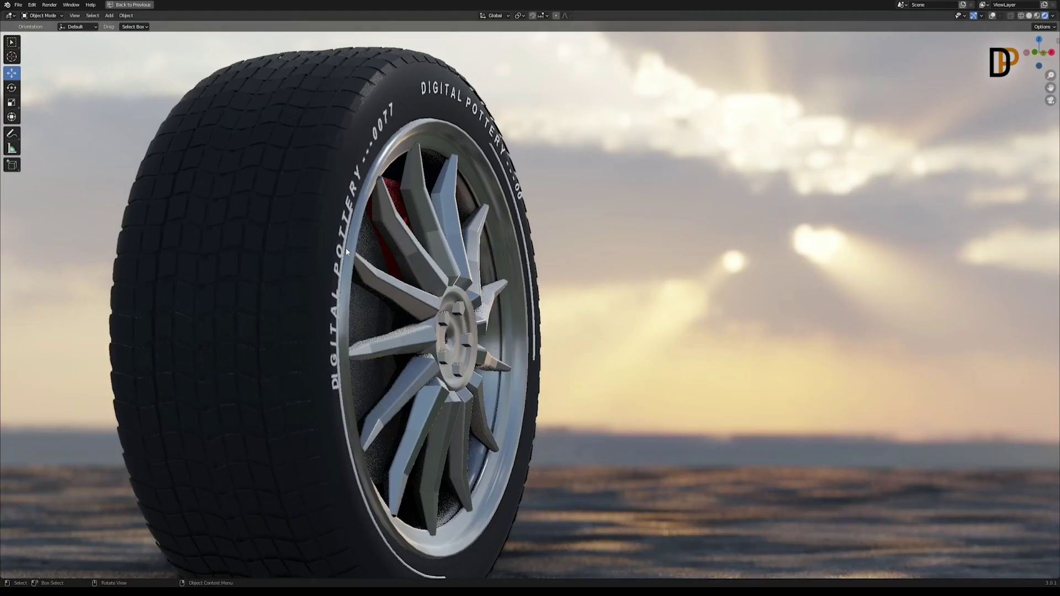
key(KP_0)
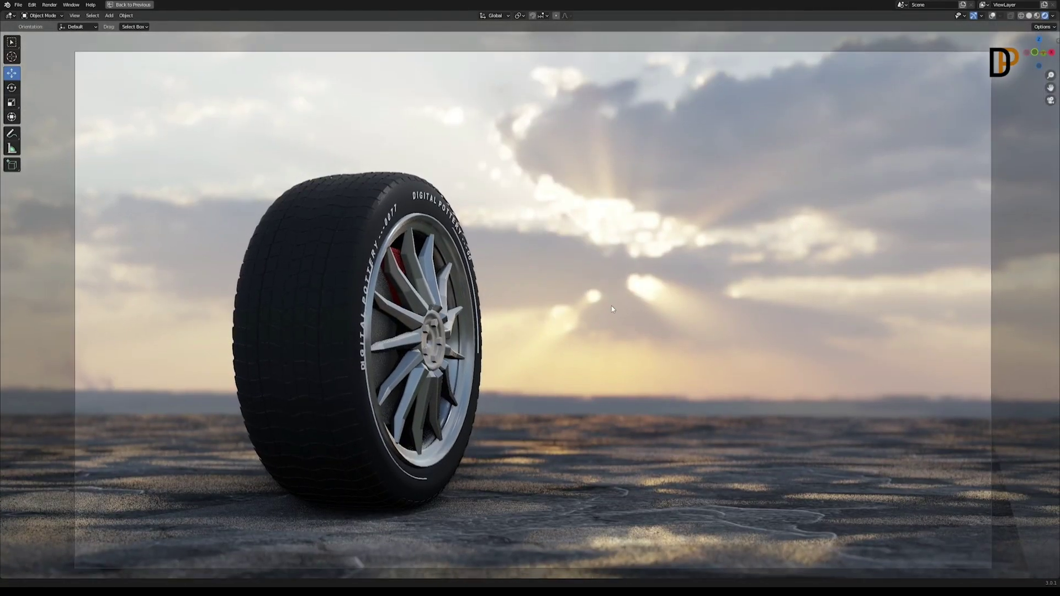
shift+middle_drag(611, 306, 522, 266)
scroll(578, 297, up, 1)
scroll(476, 291, up, 6)
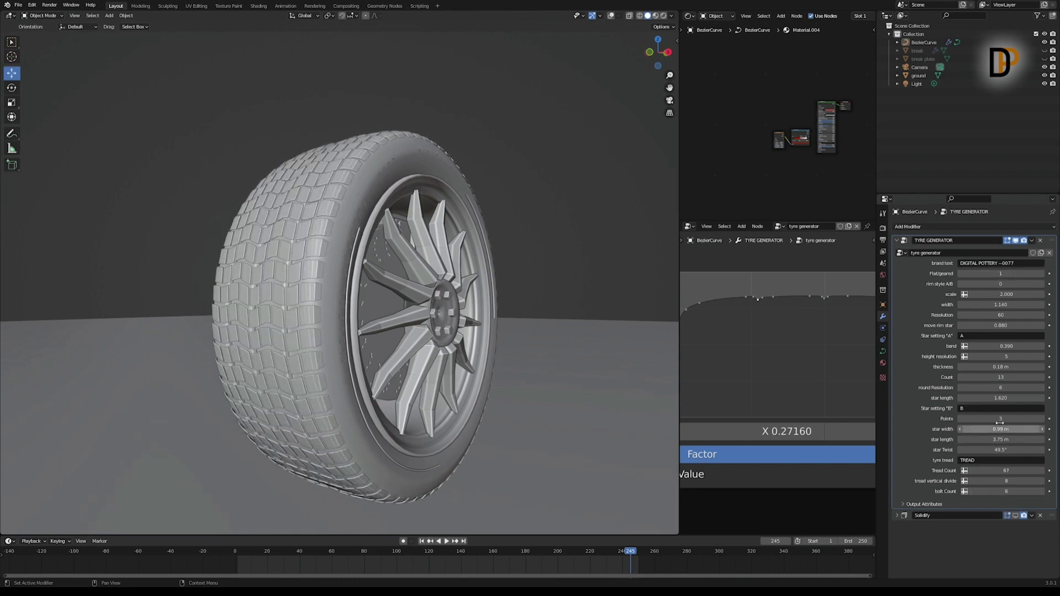
Step: Set the generator's tread count to 76, tread vertical divide to 4 and star setting A count to 17
drag(991, 471, 1043, 484)
click(973, 483)
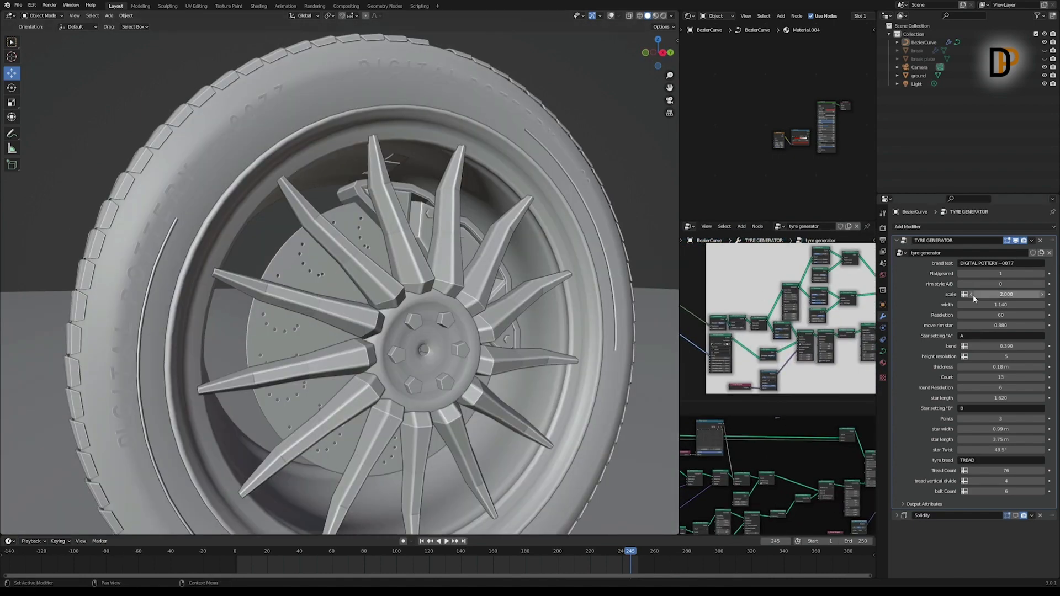
drag(1000, 377, 996, 377)
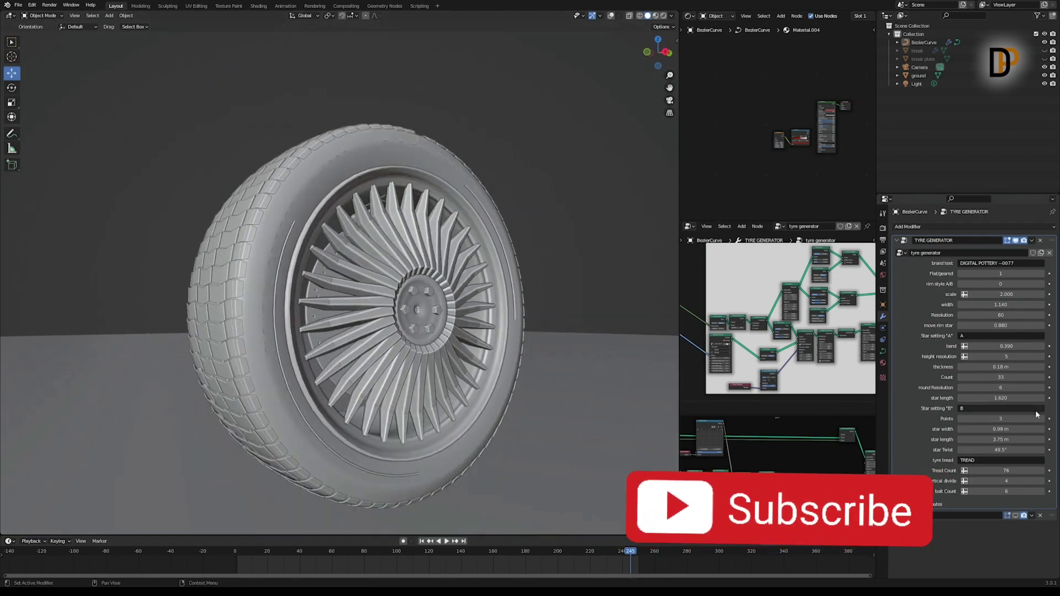
drag(1000, 377, 1043, 380)
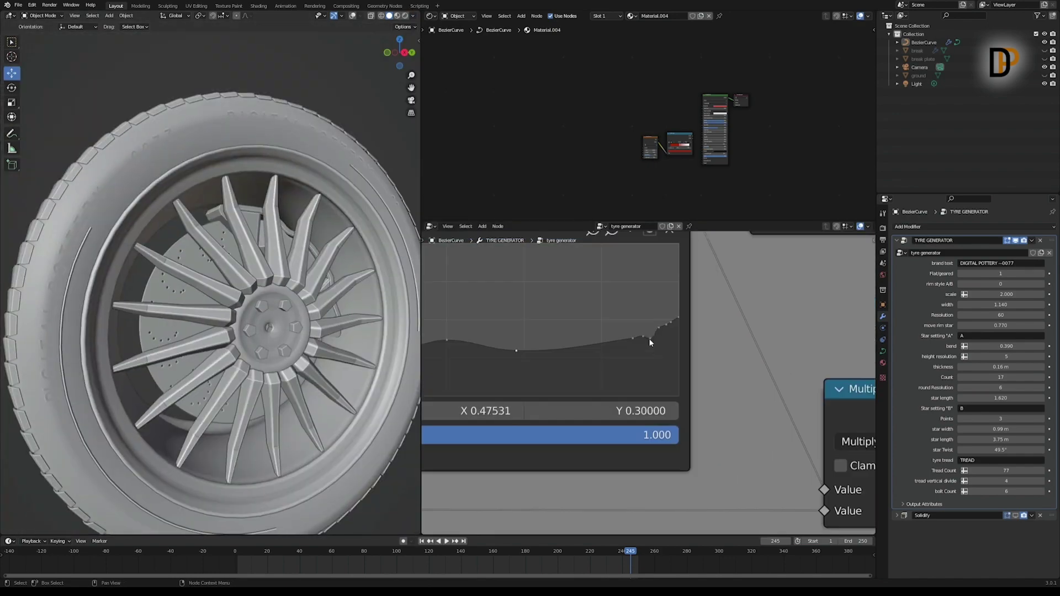
Step: Reshape the rim and star profiles by moving points on their Float Curve nodes
drag(650, 343, 679, 303)
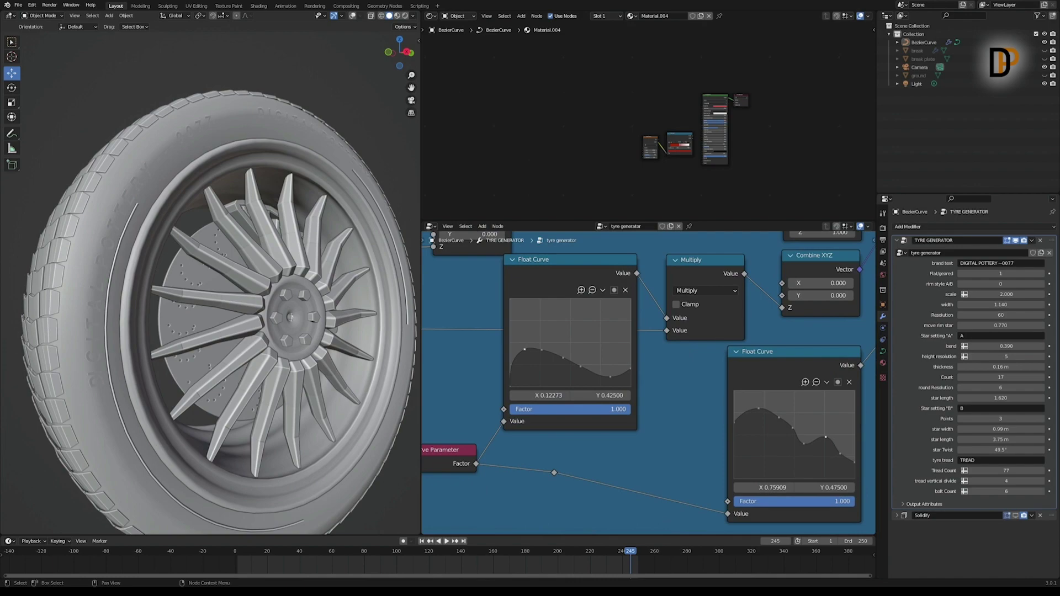
drag(746, 414, 752, 409)
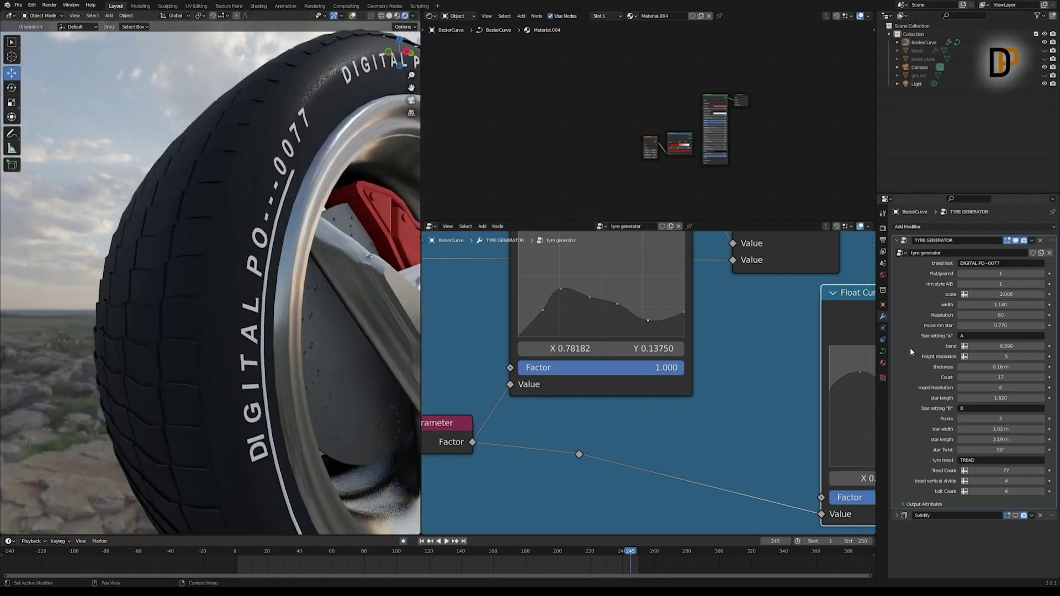
Step: Set the tyre's brand text to "DIGITAL POTTERY - 0077"
click(1001, 263)
text(D)
text(0077)
key(Return)
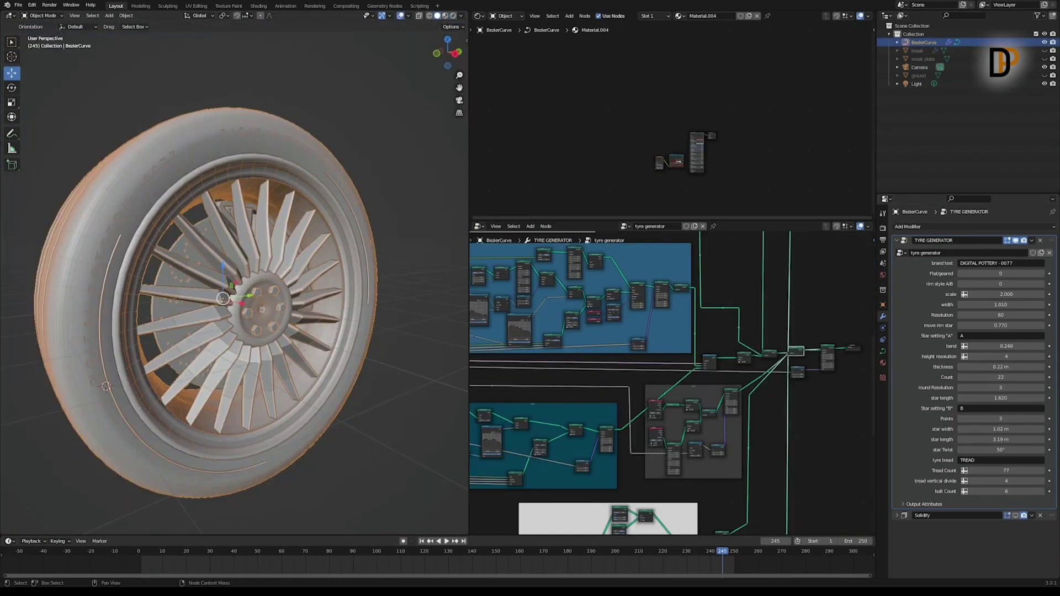
Step: Preview the curve line node at the start of the tyre frame on its own in the viewport
middle_drag(317, 276, 334, 277)
middle_drag(564, 319, 705, 435)
scroll(705, 435, down, 6)
middle_drag(552, 236, 722, 486)
scroll(612, 373, up, 4)
scroll(612, 376, up, 7)
scroll(641, 399, up, 5)
middle_drag(707, 374, 618, 386)
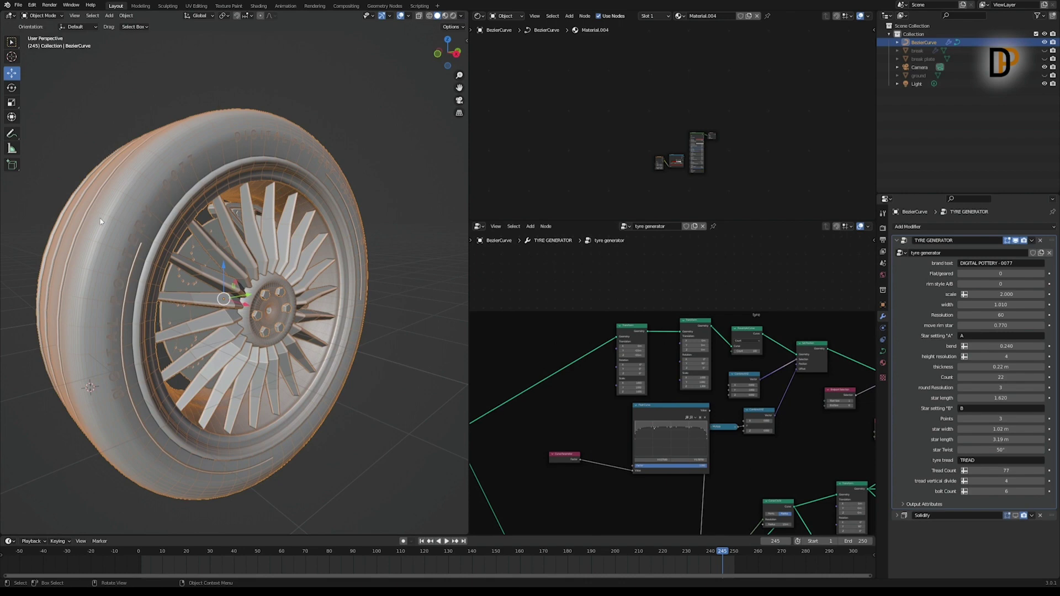
middle_drag(547, 318, 605, 303)
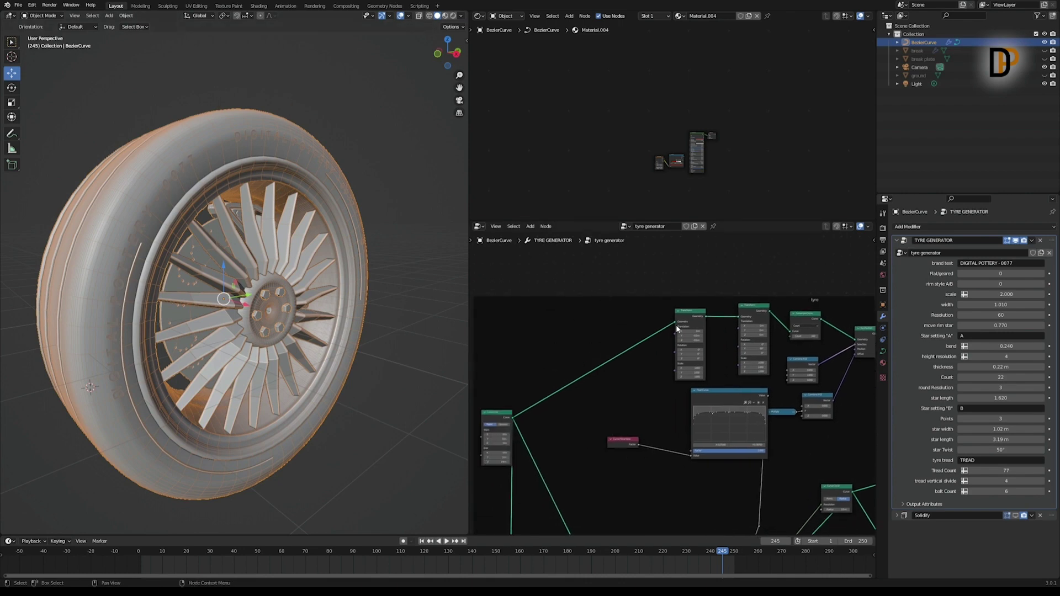
middle_drag(703, 379, 716, 331)
middle_drag(617, 360, 641, 346)
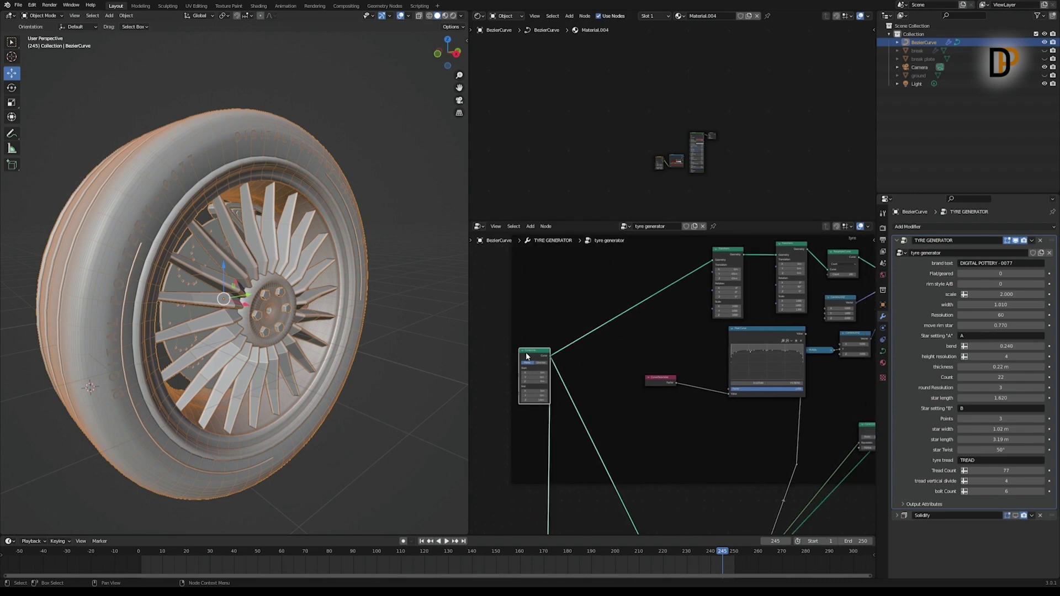
ctrl+shift+click(527, 356)
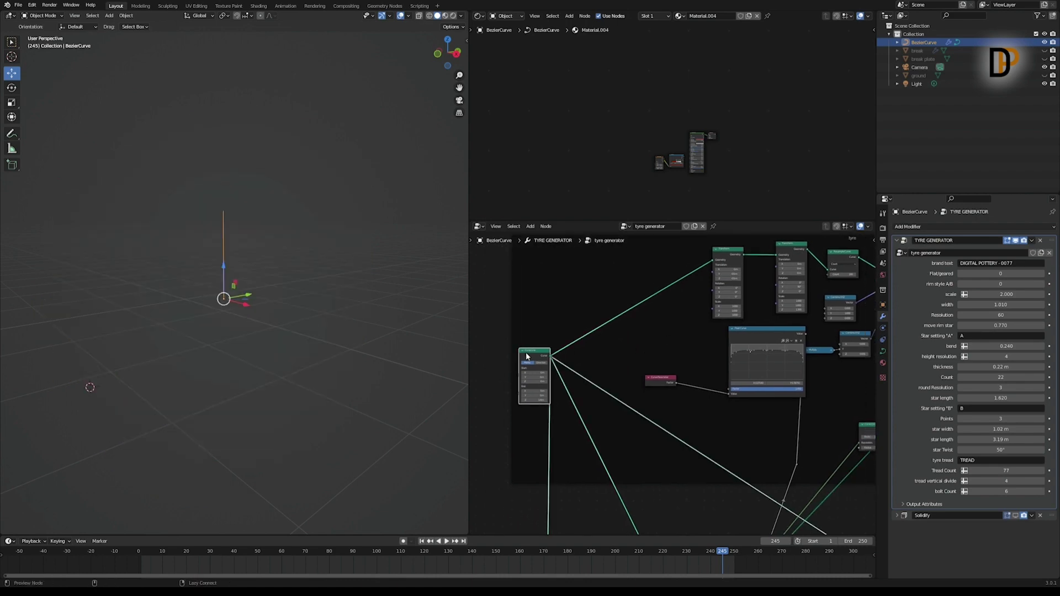
Step: Nudge the second Transform node in the tyre frame closer to the first Transform node
middle_drag(772, 290, 705, 359)
scroll(719, 331, up, 6)
scroll(711, 339, up, 1)
scroll(695, 348, up, 1)
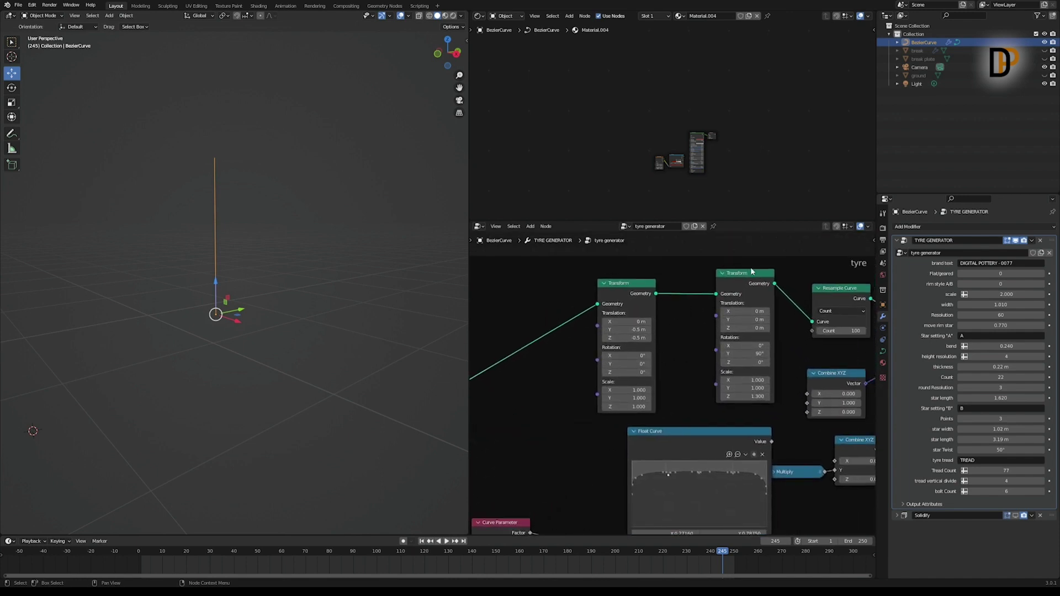
drag(748, 278, 739, 283)
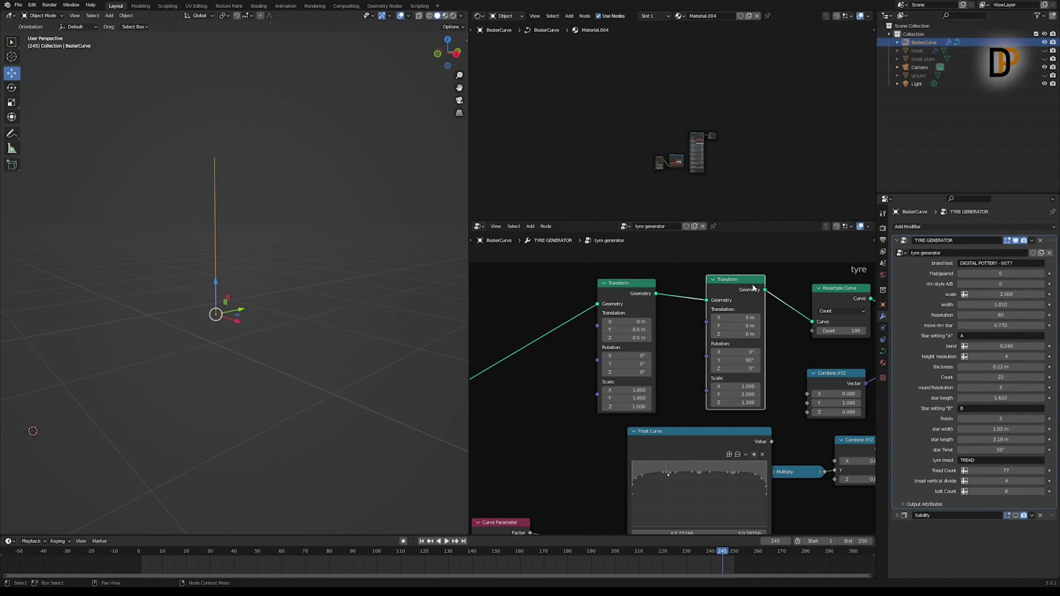
Step: Preview the output of the Transform node with the 90° Y rotation and nudge the Resample Curve node
scroll(216, 343, up, 2)
middle_drag(635, 363, 532, 372)
drag(731, 304, 746, 297)
ctrl+scroll(699, 287, right, 3)
ctrl+scroll(700, 338, right, 2)
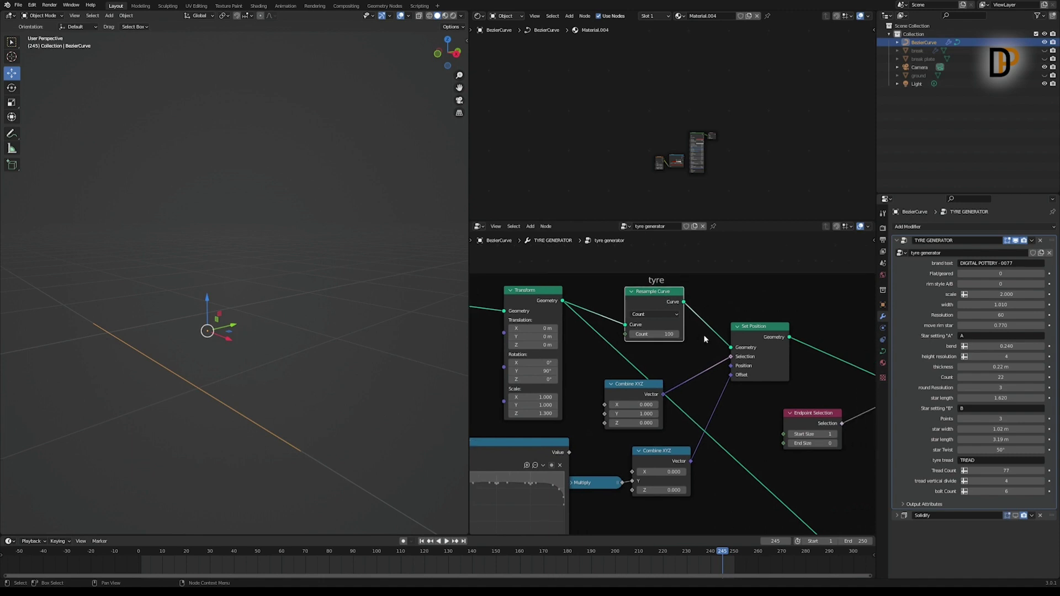
Step: Nudge the Combine XYZ and Multiply nodes feeding the Set Position offset, and browse the vector nodes available to add
mouse_move(763, 334)
middle_down()
mouse_move(769, 321)
mouse_move(780, 330)
middle_up()
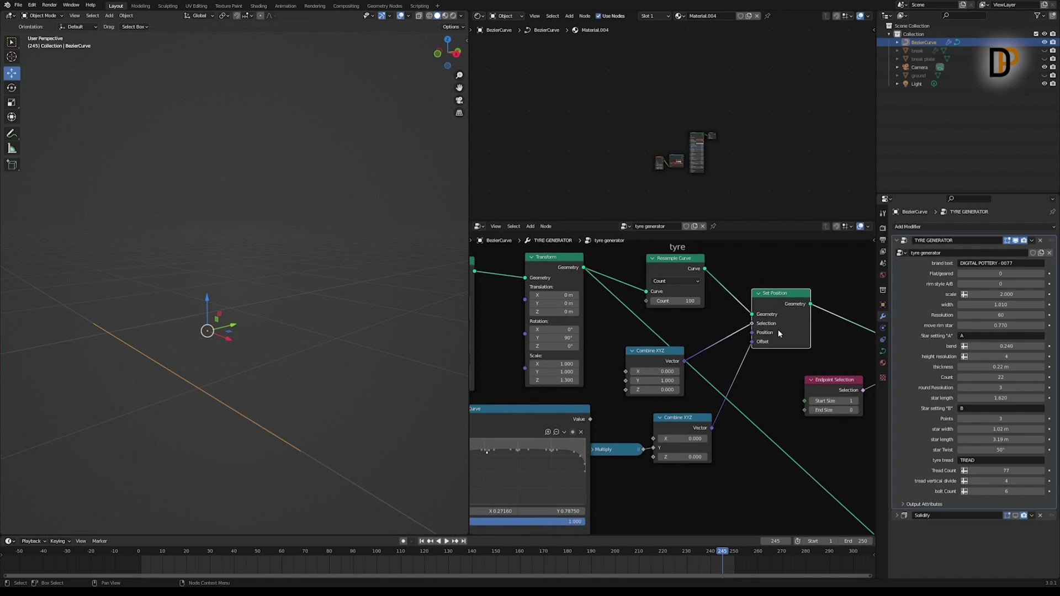
drag(690, 432, 696, 428)
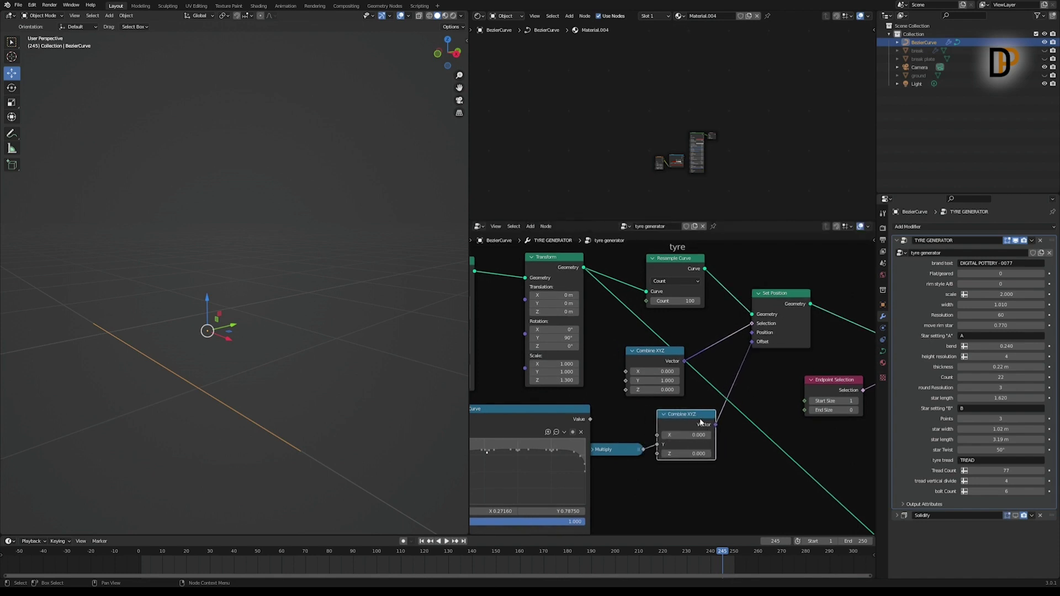
click(530, 227)
click(531, 227)
mouse_move(550, 375)
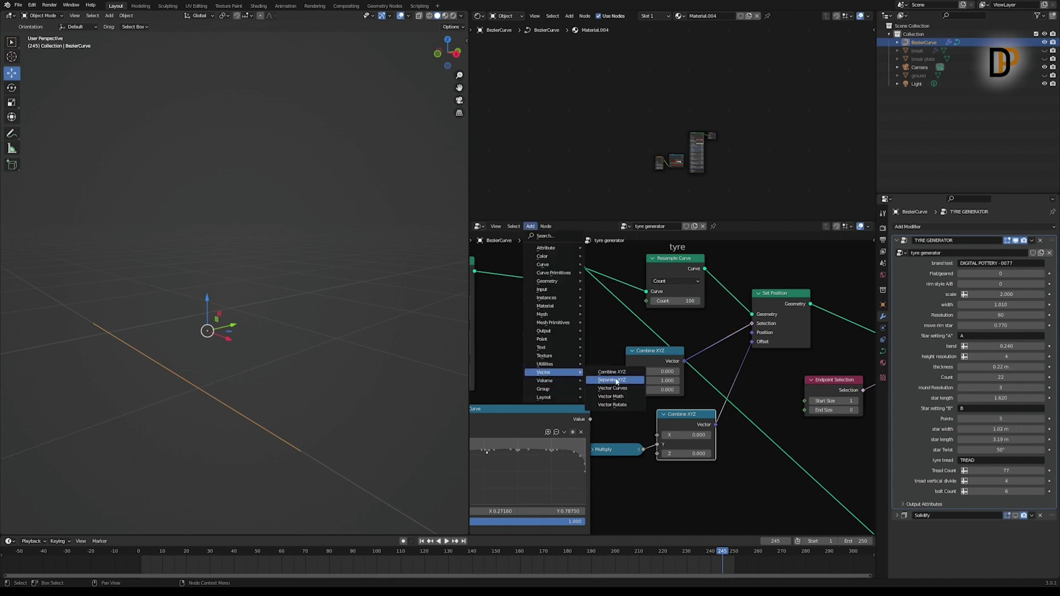
drag(691, 421, 705, 417)
middle_drag(763, 462, 829, 417)
drag(697, 403, 708, 415)
drag(763, 367, 763, 368)
Step: Preview the first Set Position node and examine the tyre profile curve shaped by the Float Curve
middle_drag(565, 405, 598, 372)
middle_drag(225, 371, 231, 371)
middle_drag(847, 282, 693, 312)
click(736, 267)
ctrl+shift+click(736, 260)
middle_drag(736, 260, 843, 223)
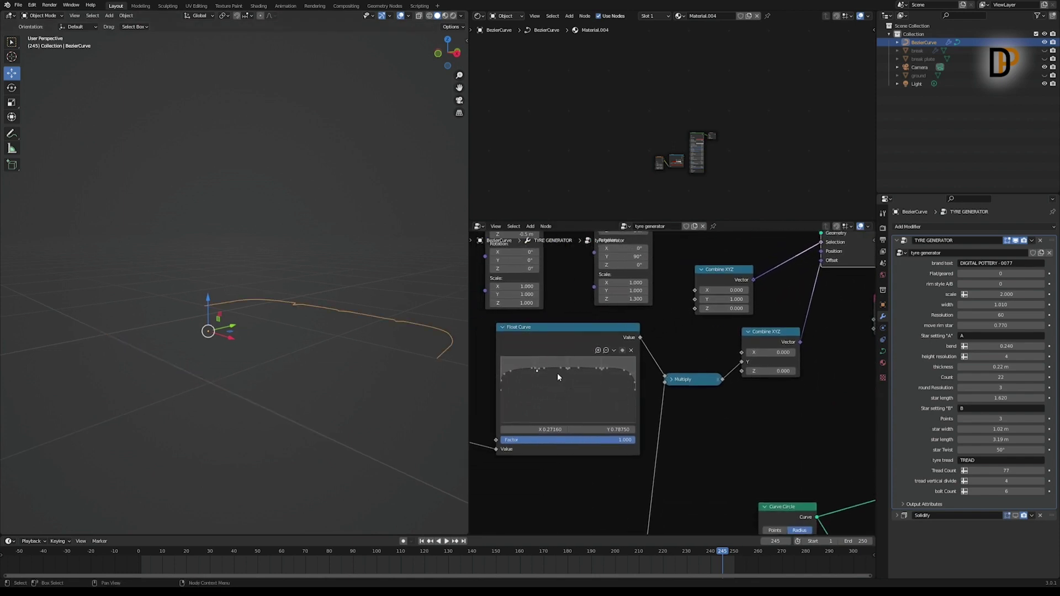
middle_drag(590, 403, 594, 405)
middle_drag(381, 357, 363, 308)
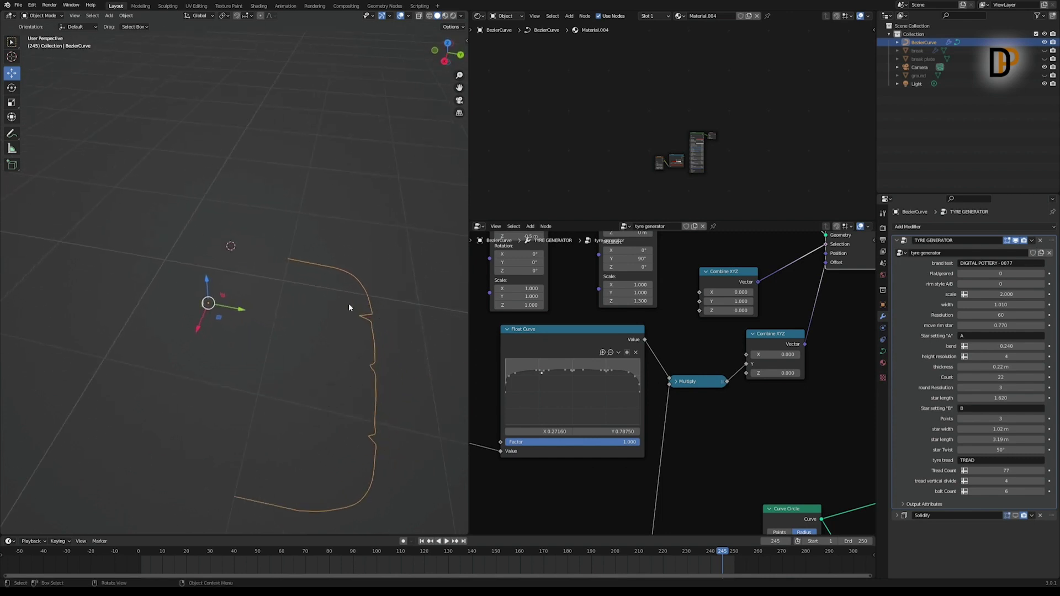
middle_drag(375, 470, 392, 460)
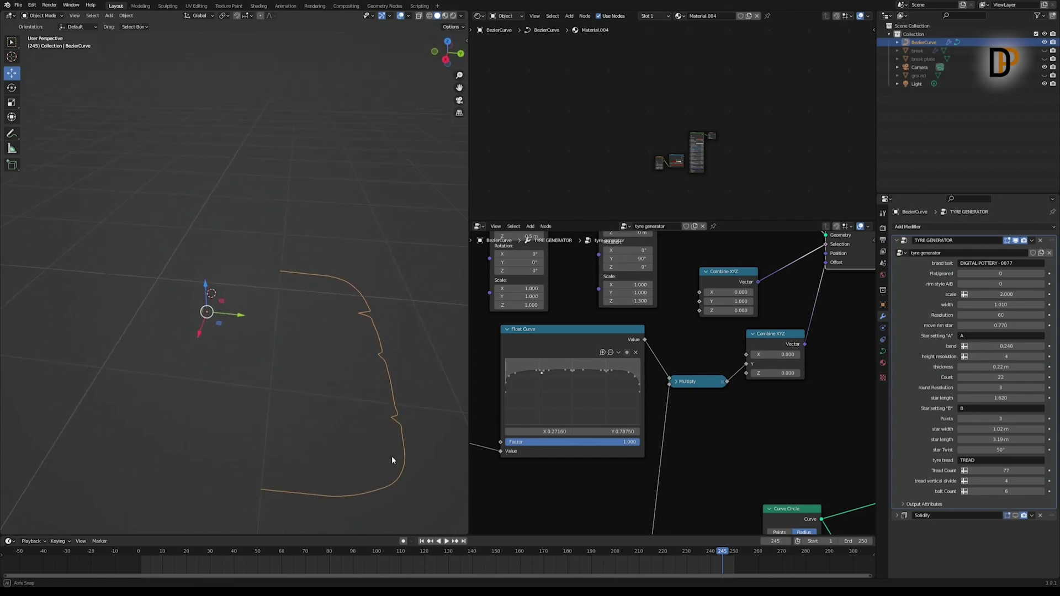
Step: Preview the second Set Position node, whose selection is the curve's start point, and examine that end of the profile
middle_drag(617, 433, 623, 369)
scroll(396, 364, down, 1)
scroll(731, 340, down, 3)
middle_drag(731, 341, 495, 421)
click(725, 312)
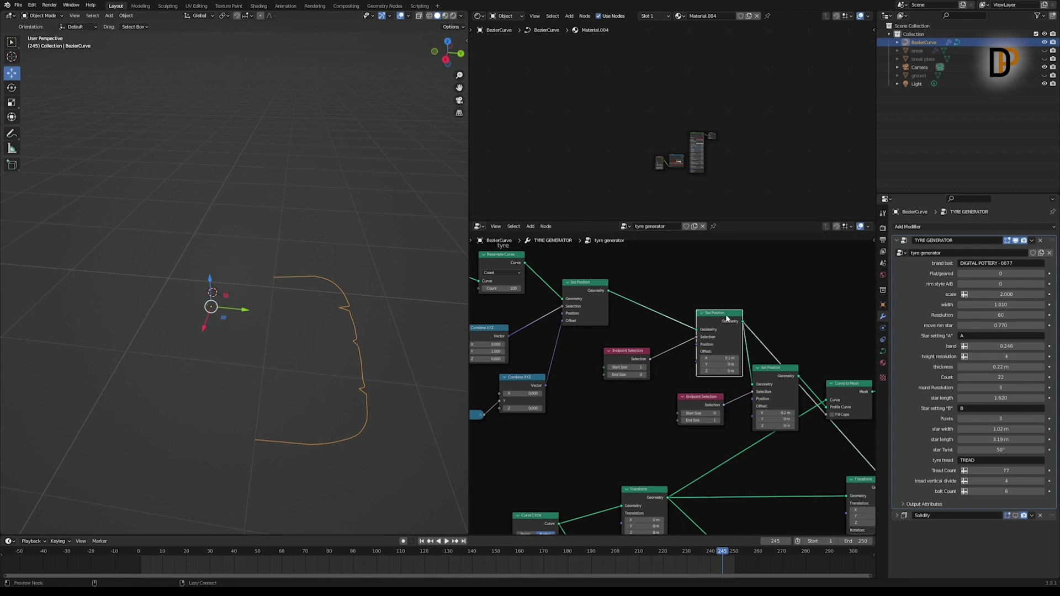
middle_drag(414, 356, 408, 349)
scroll(690, 381, up, 3)
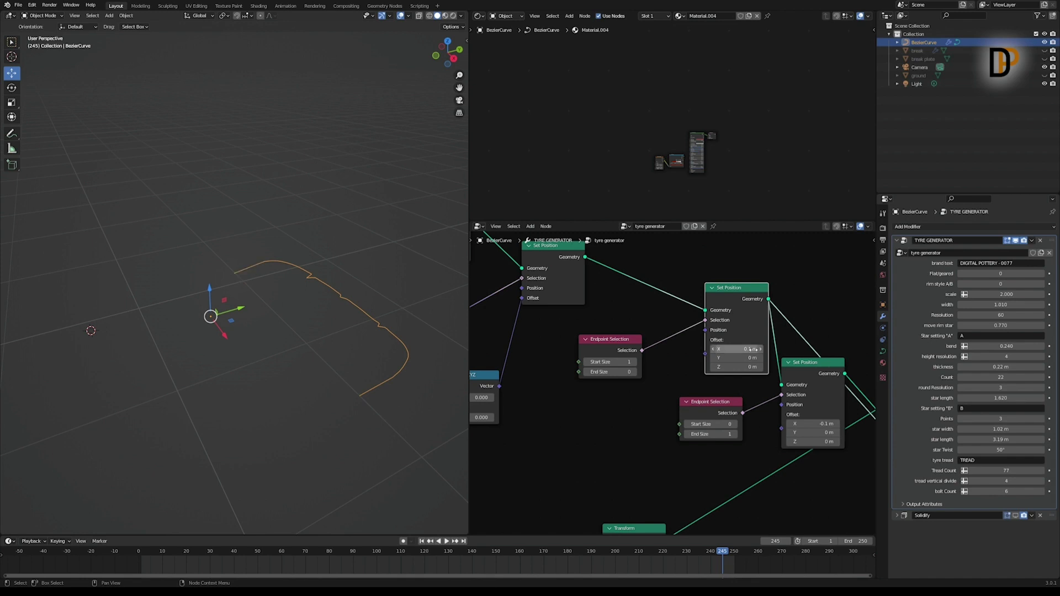
Step: Preview the third Set Position node, with the -0.1 m X offset, and nudge it and the Curve to Mesh node
middle_drag(676, 354, 602, 337)
drag(732, 346, 747, 341)
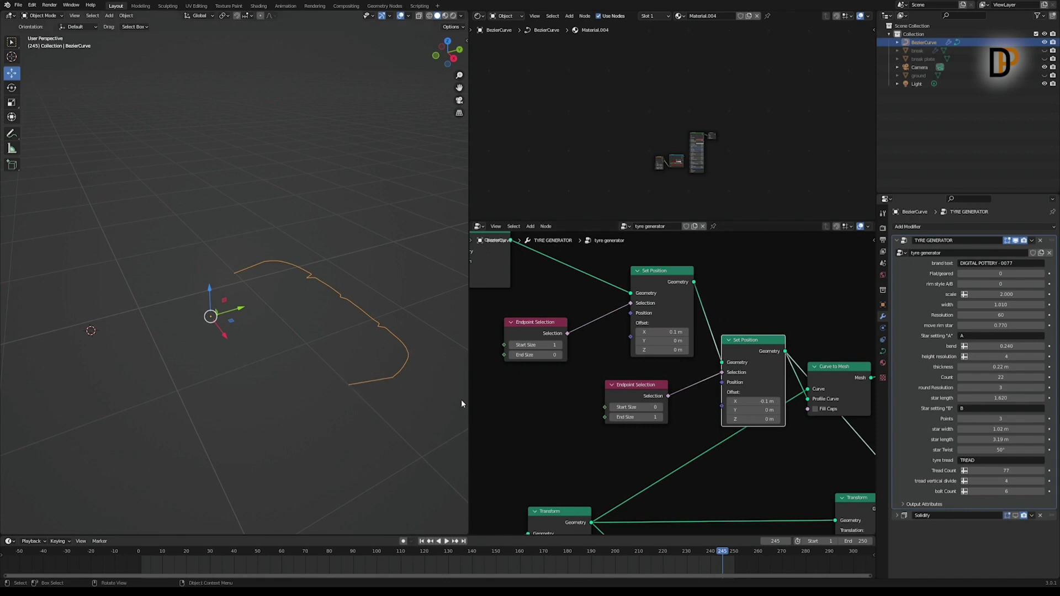
middle_drag(840, 373, 696, 364)
drag(695, 363, 706, 363)
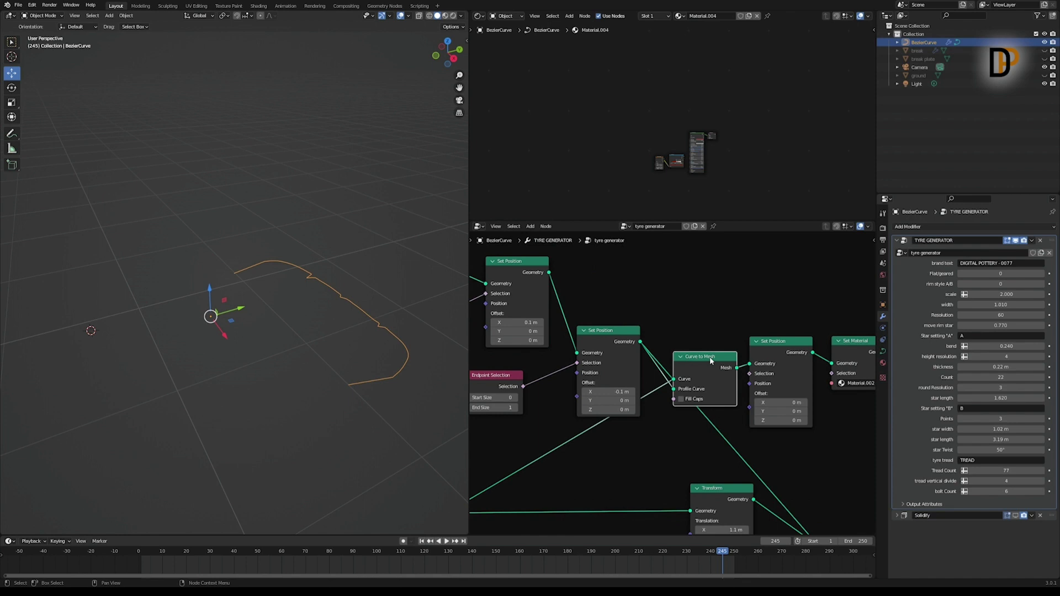
Step: Nudge the Curve Circle node that feeds the Transform node leading to Curve to Mesh
middle_drag(533, 510, 677, 375)
scroll(626, 420, down, 5)
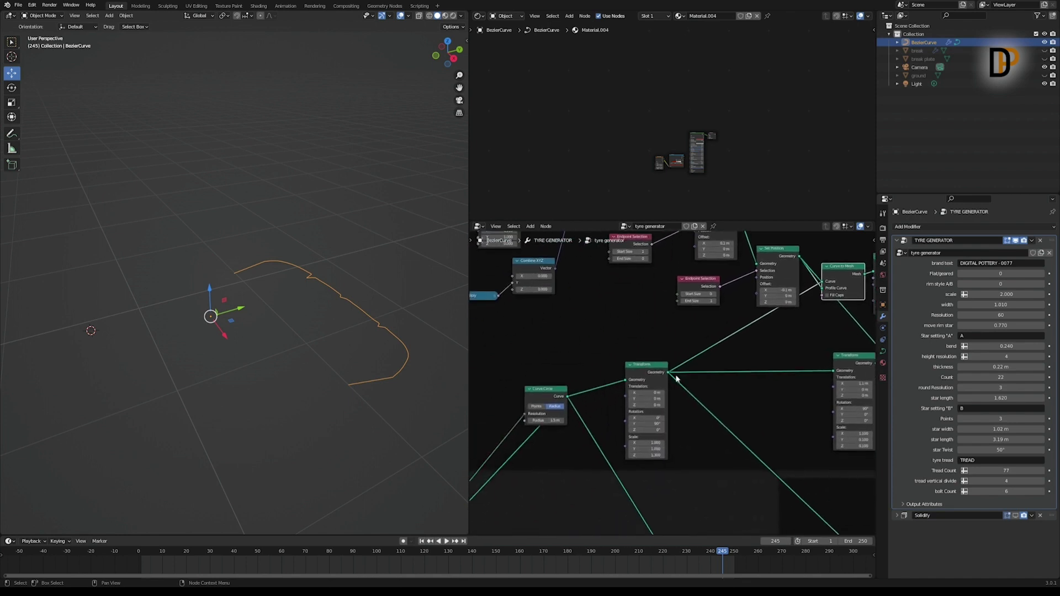
drag(541, 394, 540, 387)
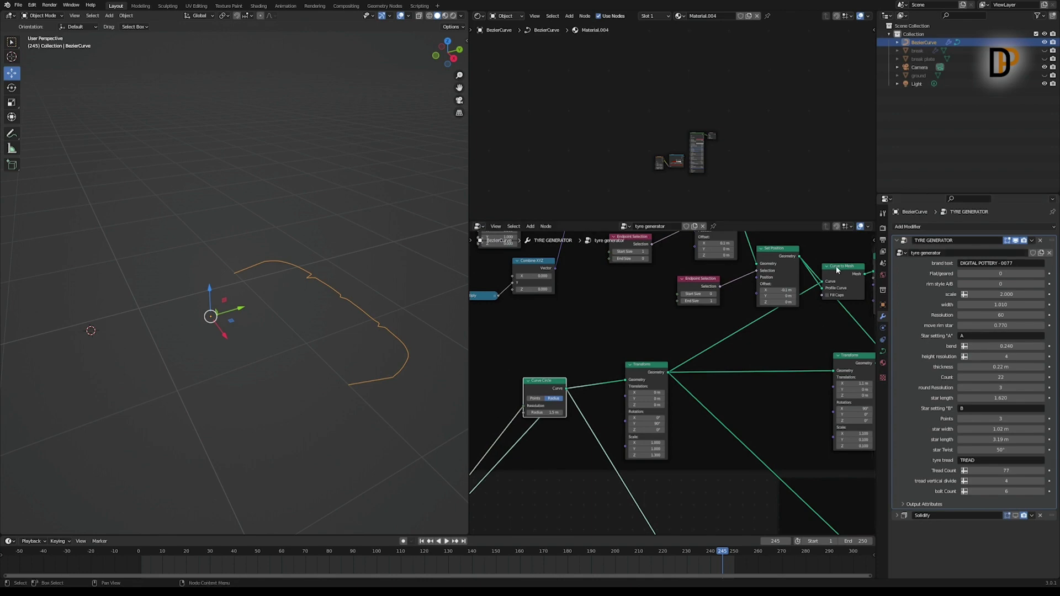
middle_drag(837, 269, 705, 320)
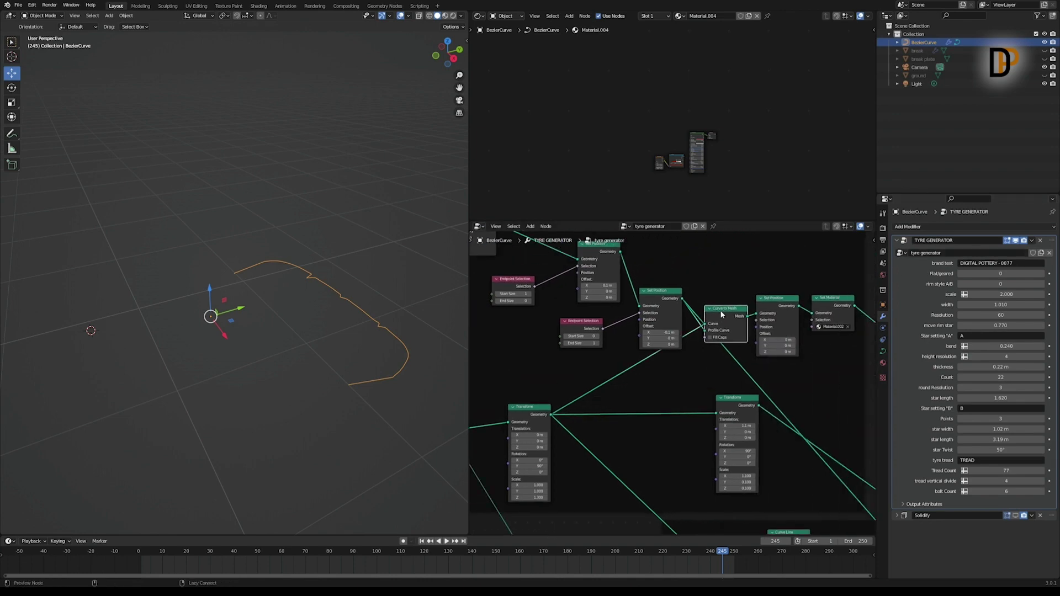
Step: Preview the Curve to Mesh node's tyre mesh and remove the Set Position node between it and Set Material, keeping the link
ctrl+shift+click(737, 317)
scroll(302, 323, down, 5)
mouse_move(241, 325)
middle_down()
mouse_move(302, 330)
mouse_move(232, 323)
middle_up()
scroll(249, 323, up, 4)
scroll(326, 199, down, 1)
middle_drag(330, 195, 311, 185)
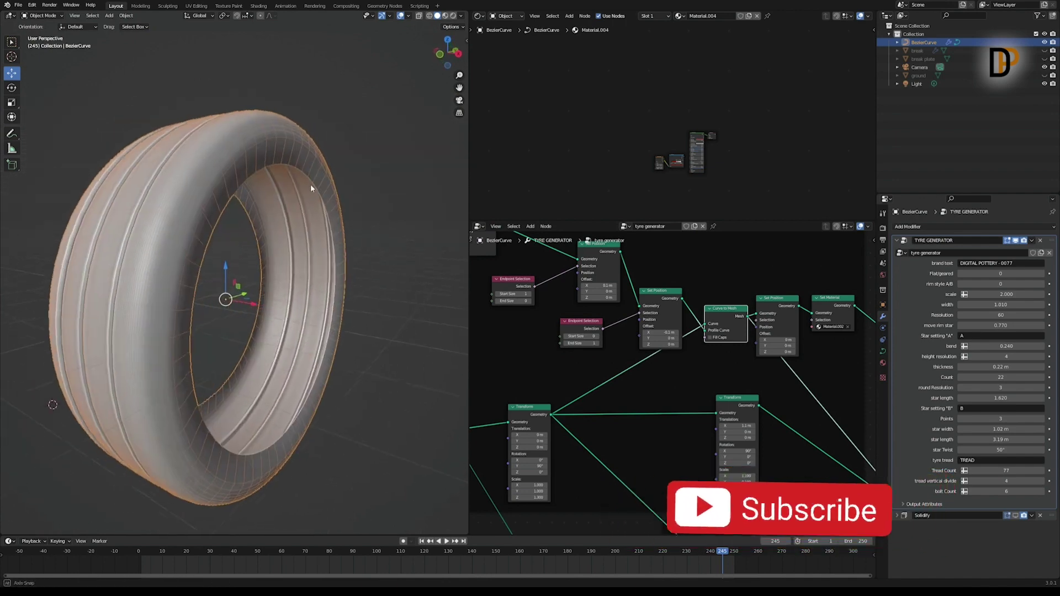
middle_drag(369, 255, 403, 264)
scroll(660, 408, down, 4)
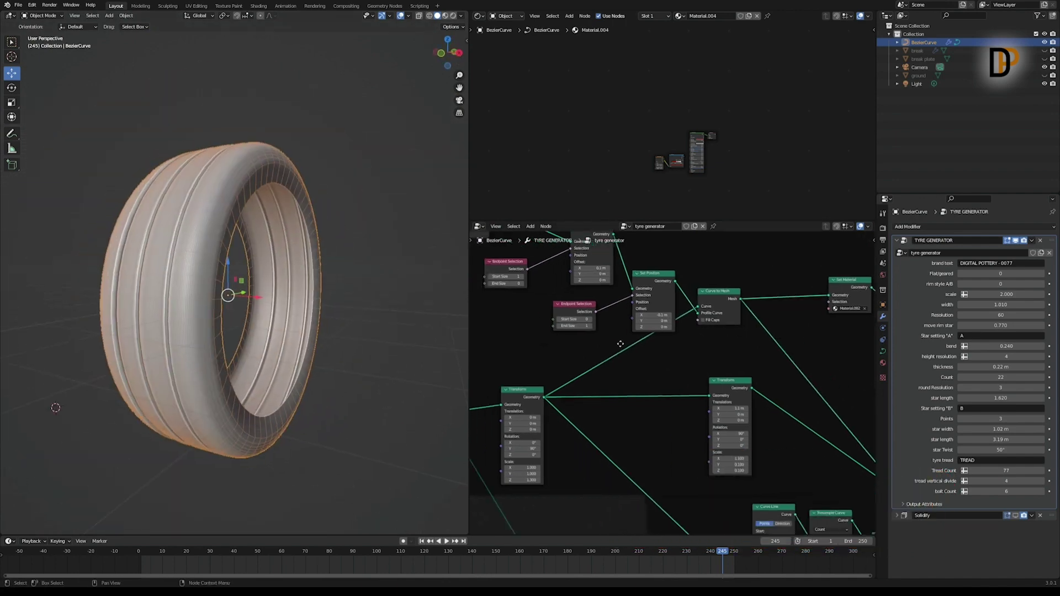
Step: Examine the grey and blue node frames below the tyre frame, and the tyre frame itself
scroll(624, 352, up, 6)
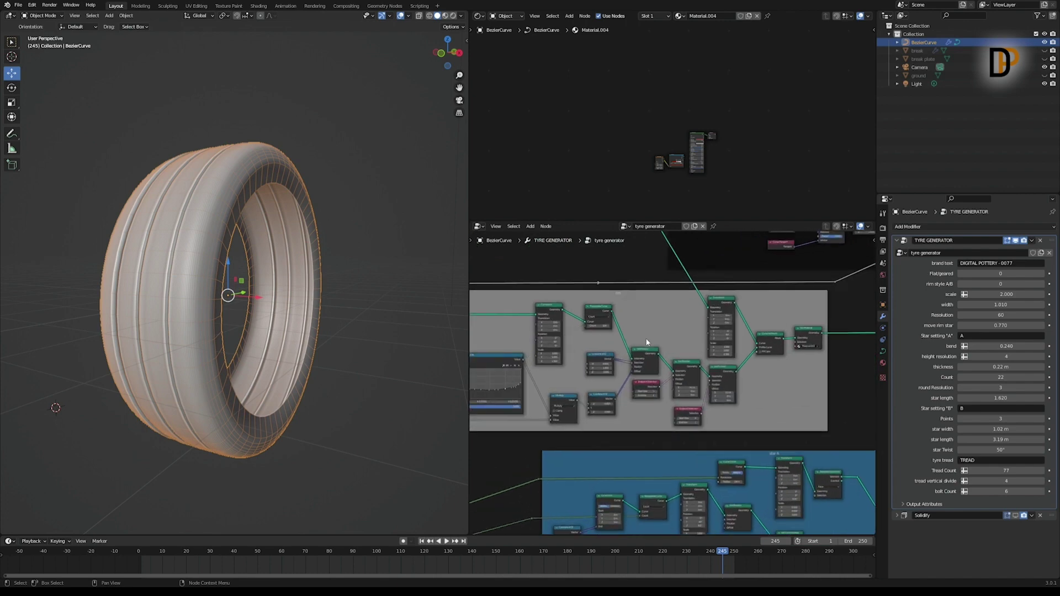
scroll(629, 357, down, 6)
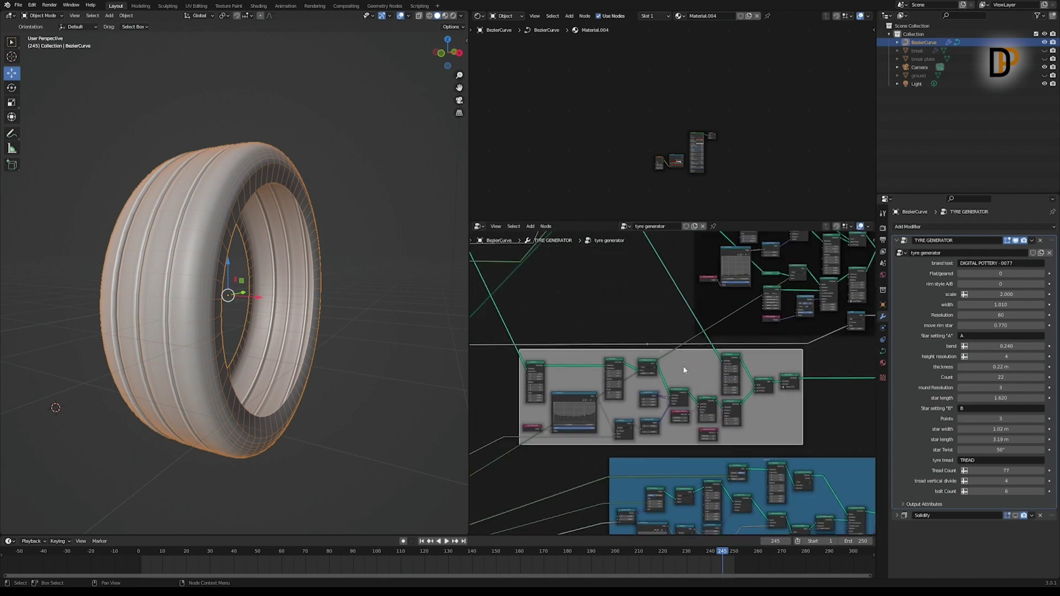
middle_drag(595, 285, 643, 362)
drag(658, 294, 664, 295)
middle_drag(664, 296, 667, 327)
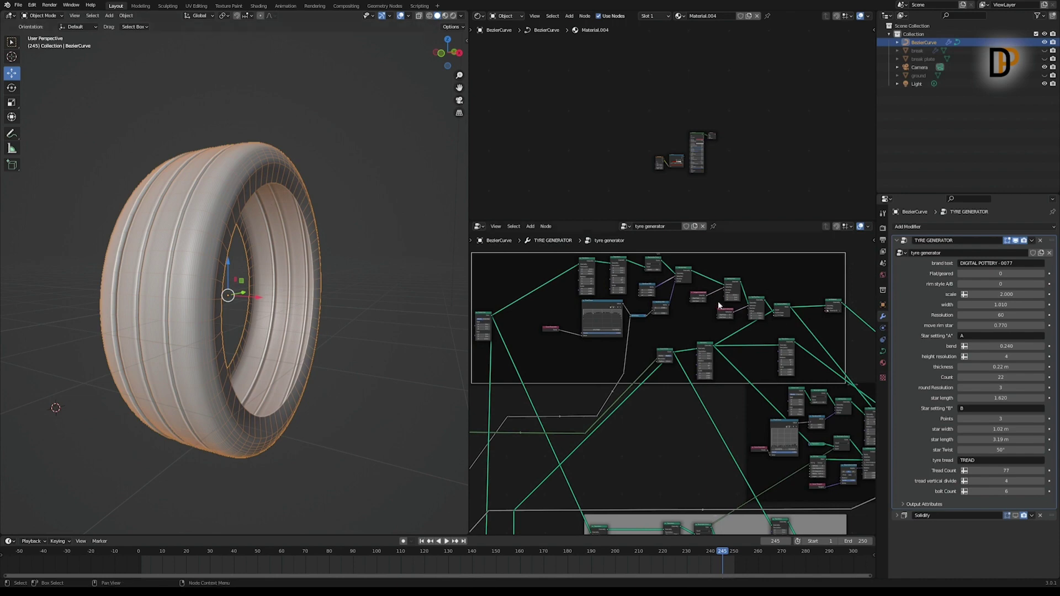
middle_drag(719, 305, 711, 271)
middle_drag(713, 372, 698, 266)
scroll(676, 386, up, 6)
scroll(654, 394, up, 2)
middle_drag(654, 394, 748, 503)
middle_drag(658, 365, 701, 531)
middle_drag(690, 237, 678, 531)
scroll(702, 411, down, 6)
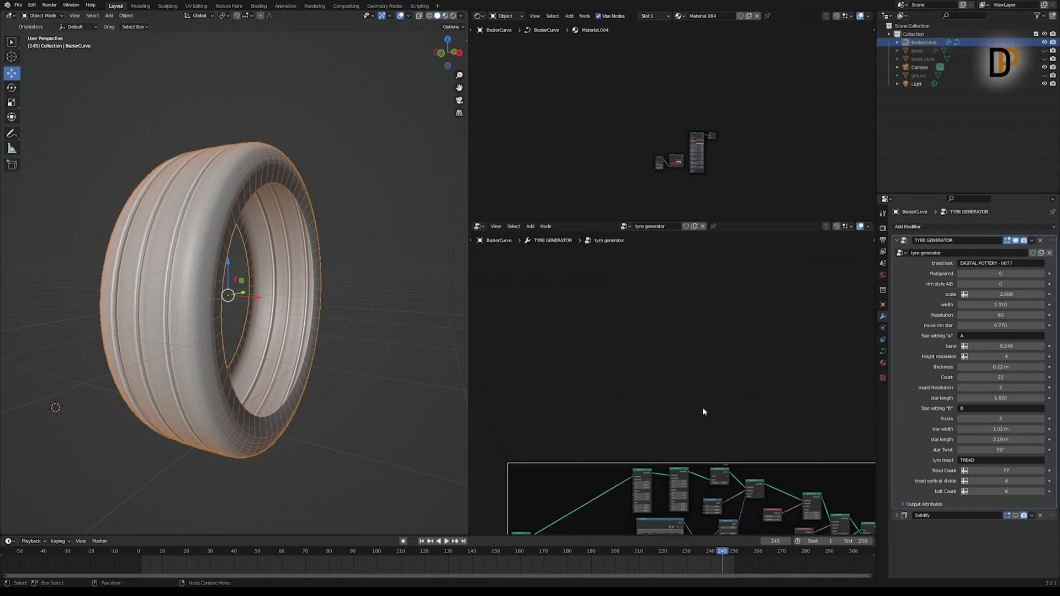
Step: Select the Float Curve node that feeds the Multiply node in the tyre frame and examine its curve
scroll(702, 413, down, 1)
scroll(620, 321, up, 5)
middle_drag(600, 340, 617, 341)
drag(576, 291, 572, 297)
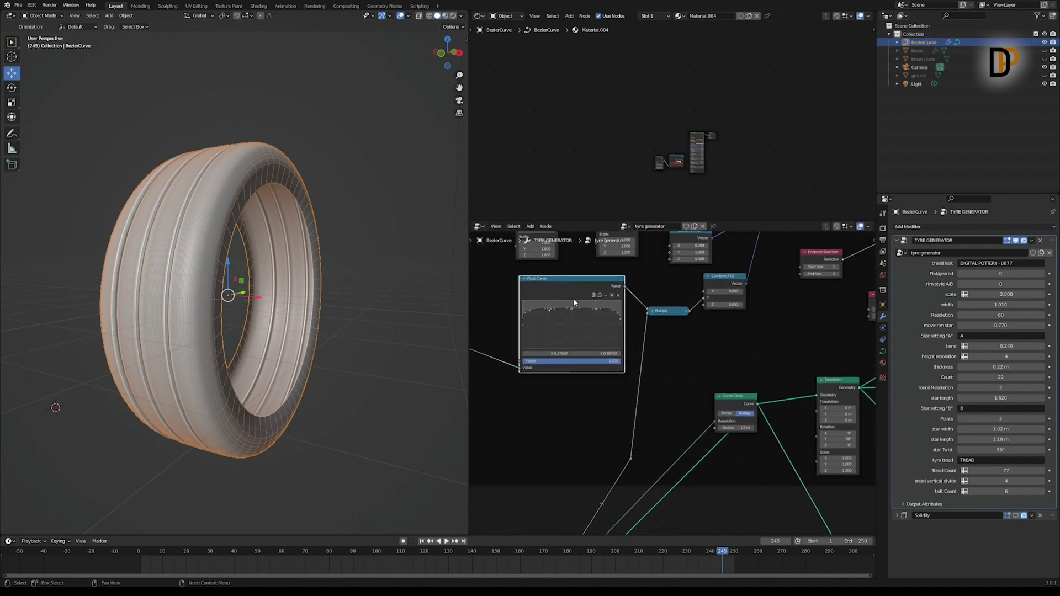
Step: Raise the control point near the end of the rim frame's Float Curve to Y 0.40000 and inspect the previewed rim
middle_drag(706, 370, 701, 365)
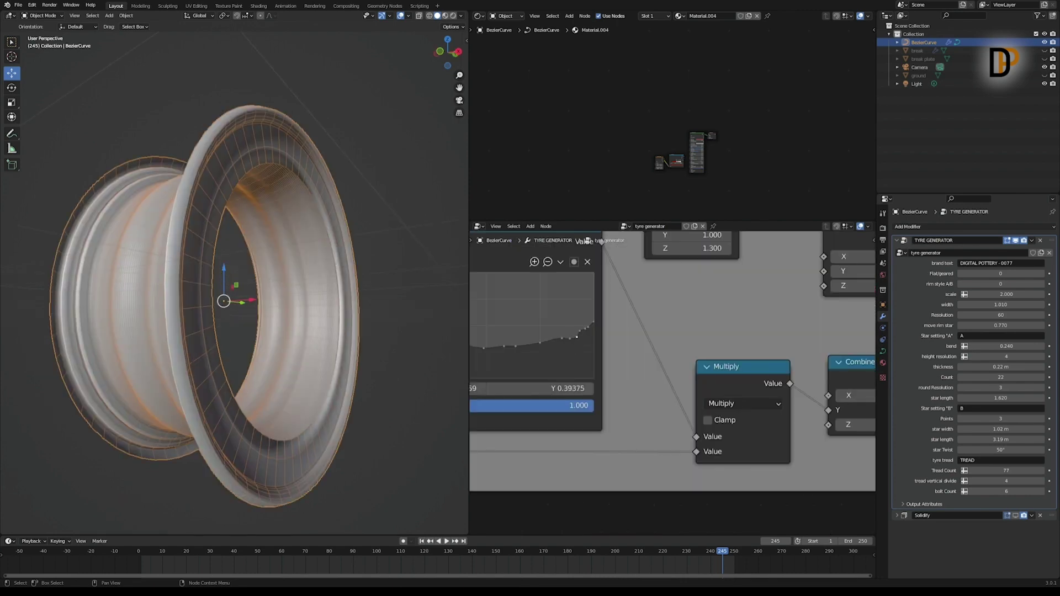
drag(576, 340, 573, 337)
scroll(571, 350, down, 4)
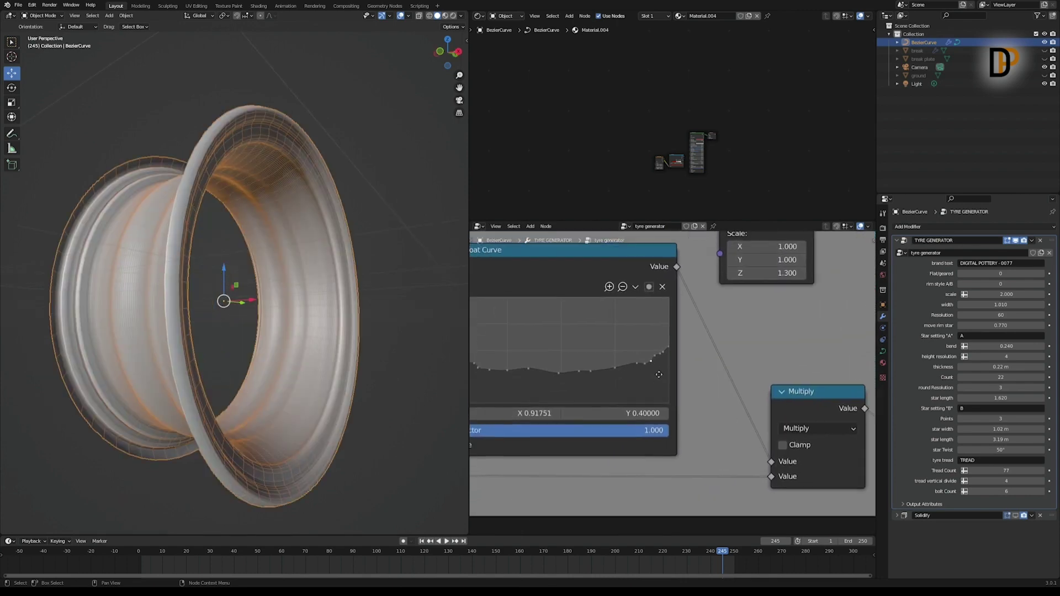
scroll(682, 388, down, 6)
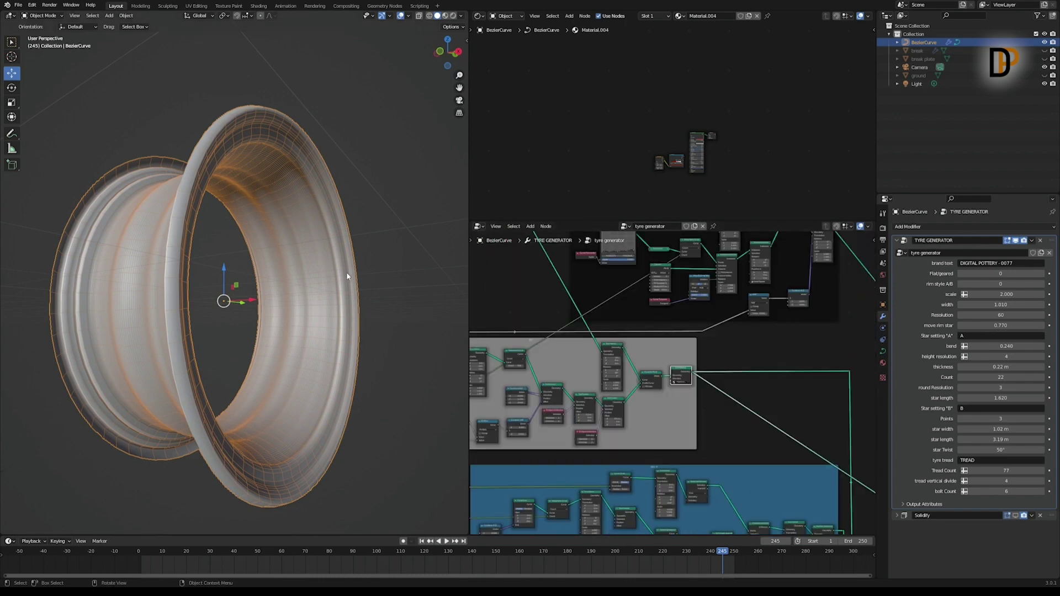
scroll(652, 280, up, 5)
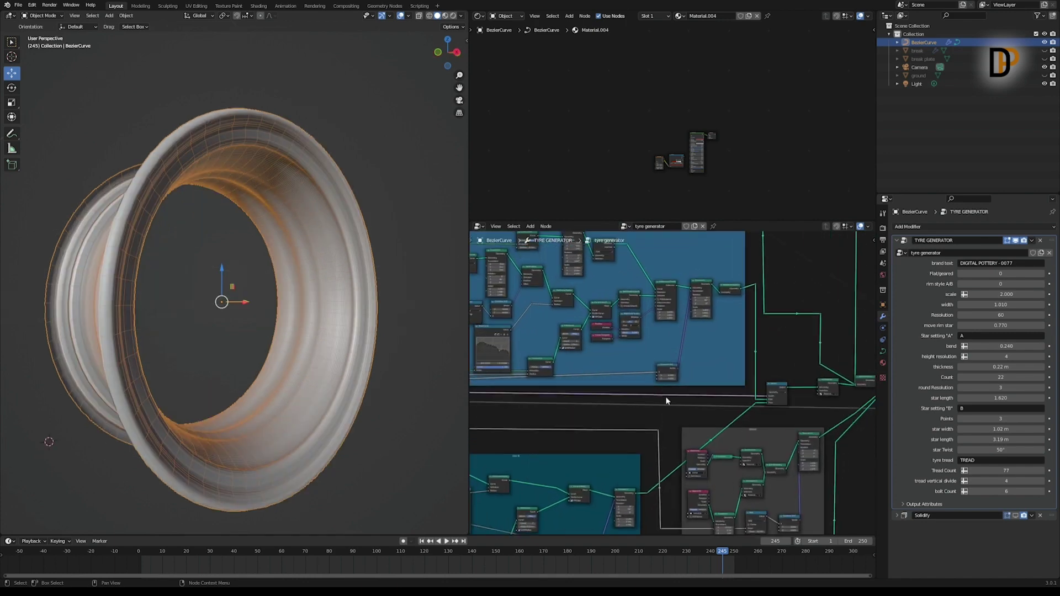
Step: Preview the output of the star A frame and examine its spokes and node layout
middle_drag(664, 396, 732, 356)
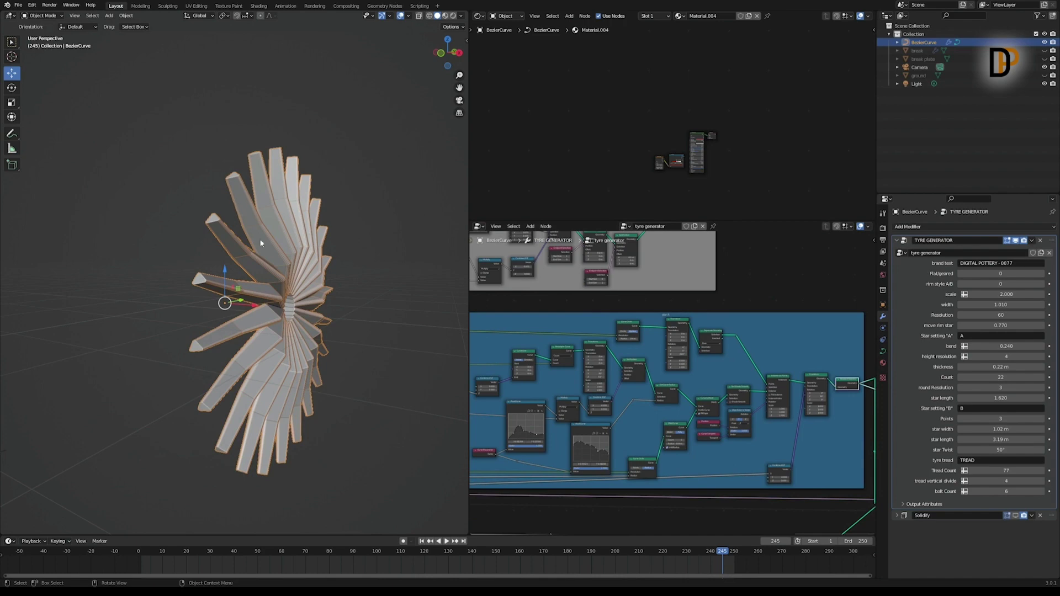
middle_drag(552, 353, 611, 363)
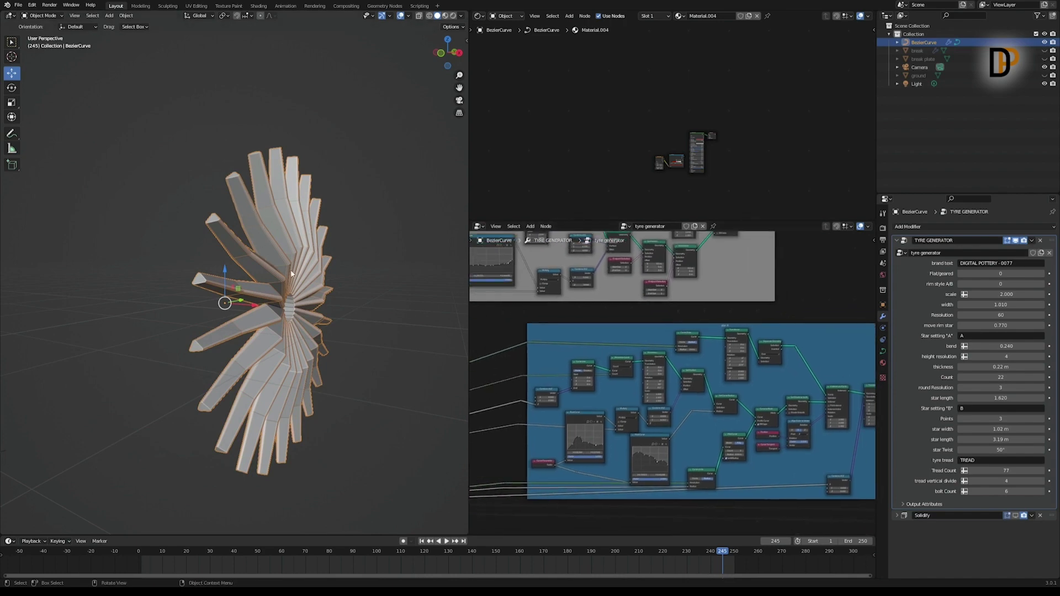
middle_drag(657, 422, 699, 387)
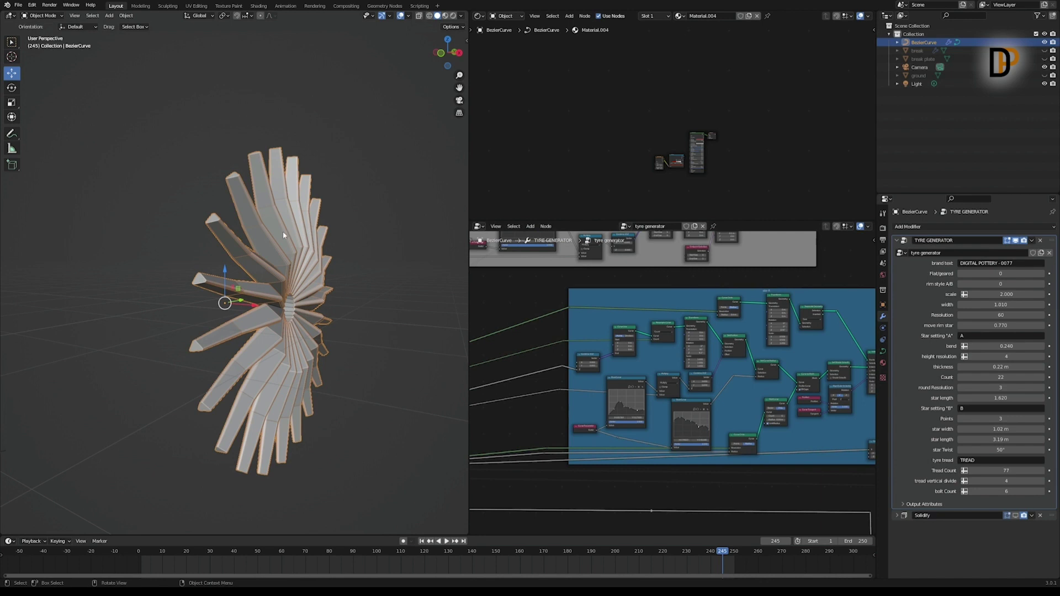
middle_drag(704, 370, 662, 354)
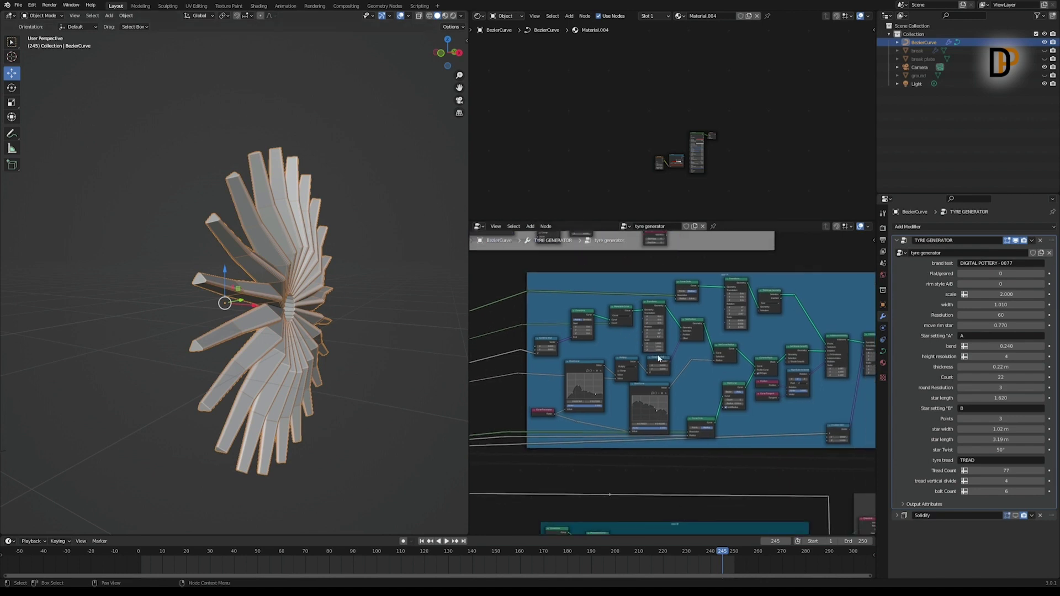
Step: Preview the Curve Line node at the start of the star A frame
scroll(618, 334, up, 3)
click(600, 331)
scroll(610, 333, up, 5)
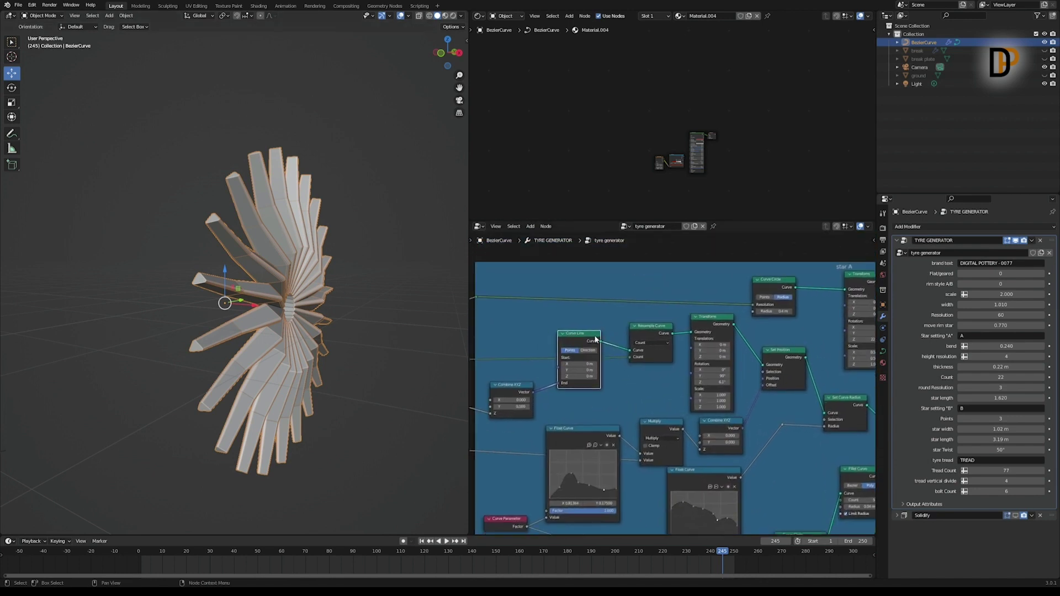
ctrl+shift+click(595, 338)
scroll(648, 346, up, 3)
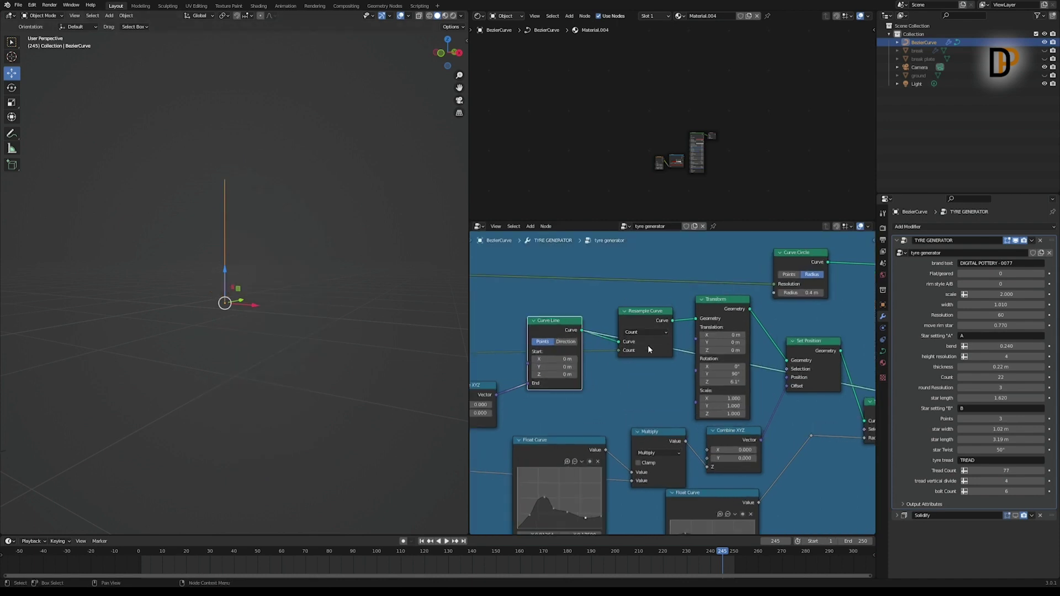
Step: Select star A's Resample Curve node, and preview the Transform node that rotates the line 90° about Y
click(657, 317)
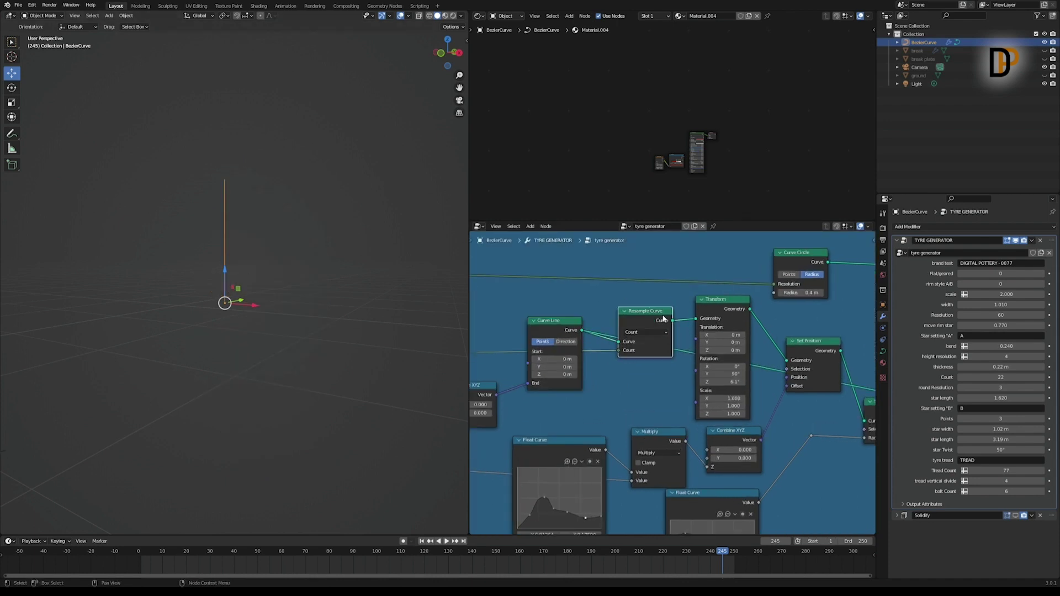
middle_drag(698, 323, 638, 321)
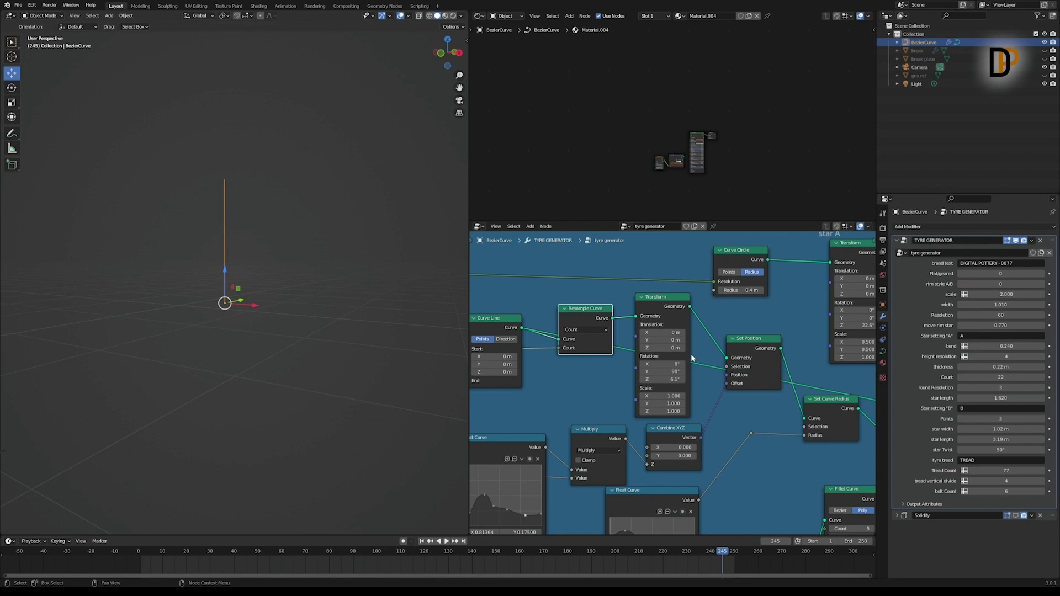
click(671, 301)
ctrl+shift+click(669, 298)
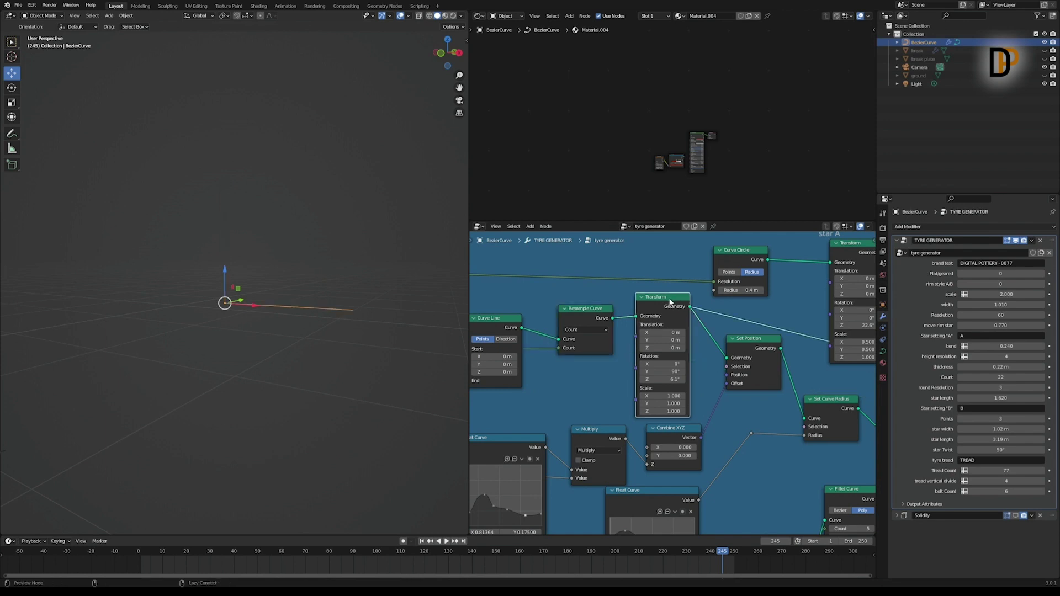
Step: Preview the Set Position node that bends the spoke line in the star A frame
middle_drag(412, 325, 284, 335)
middle_drag(751, 383, 661, 367)
click(667, 322)
ctrl+shift+click(661, 322)
middle_drag(364, 303, 316, 355)
Step: Select and examine the Float Curve that drives the Set Position offset through Multiply and Combine XYZ in star A
drag(578, 414, 590, 408)
middle_drag(556, 440, 710, 361)
click(569, 333)
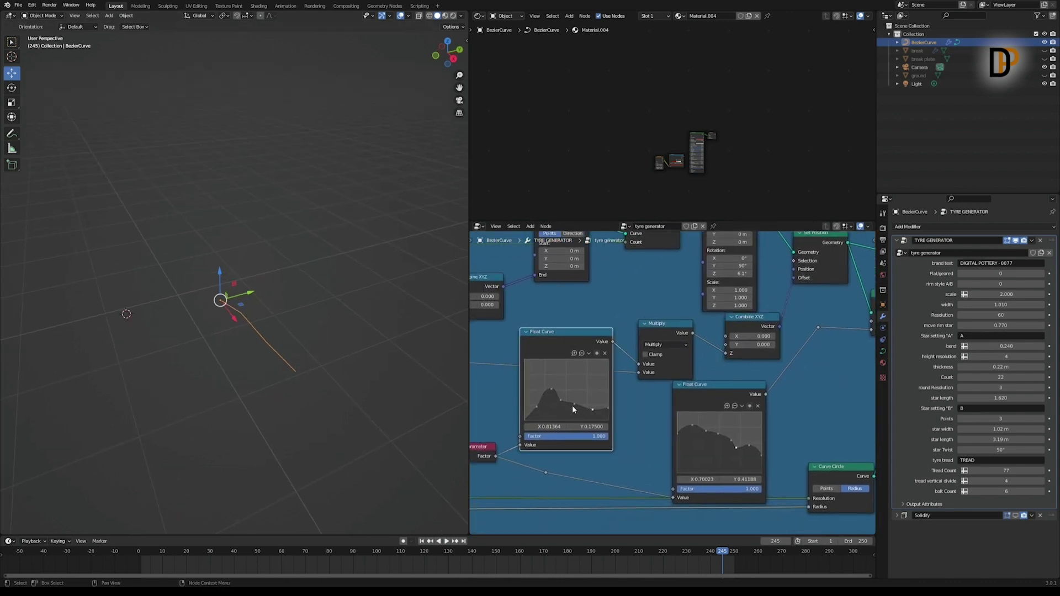
drag(551, 387, 593, 412)
Step: Preview star A's Curve to Mesh node and inspect the single spoke mesh up close
middle_drag(709, 411, 623, 435)
middle_drag(853, 340, 744, 343)
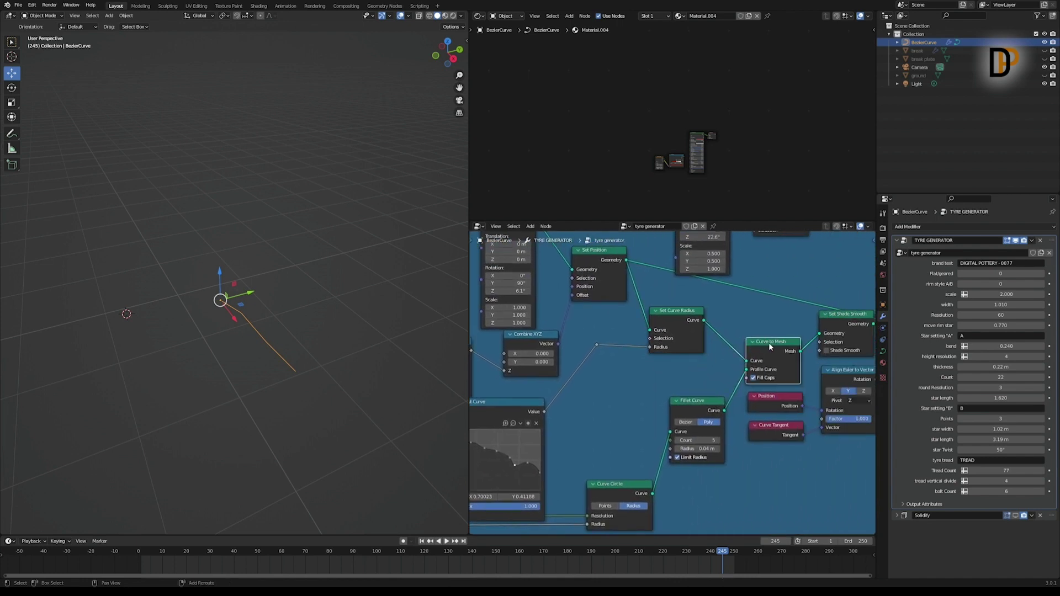
ctrl+shift+click(771, 343)
scroll(304, 350, up, 4)
middle_drag(304, 350, 276, 317)
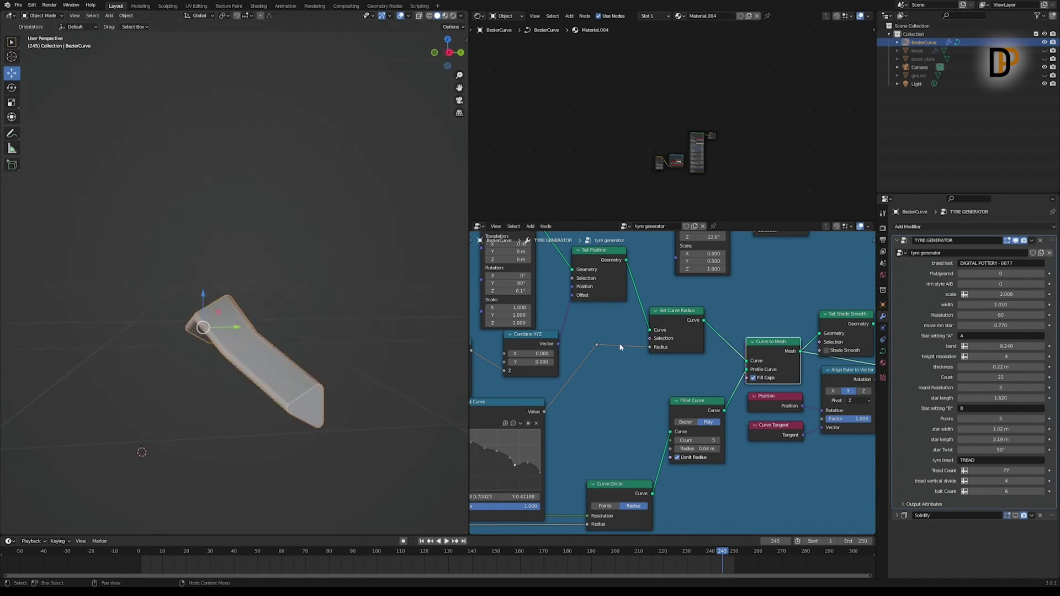
middle_drag(310, 380, 301, 380)
Step: Mute the Fillet Curve node feeding star A's Curve to Mesh to compare the spoke edges, and unmute it
click(700, 405)
key(m)
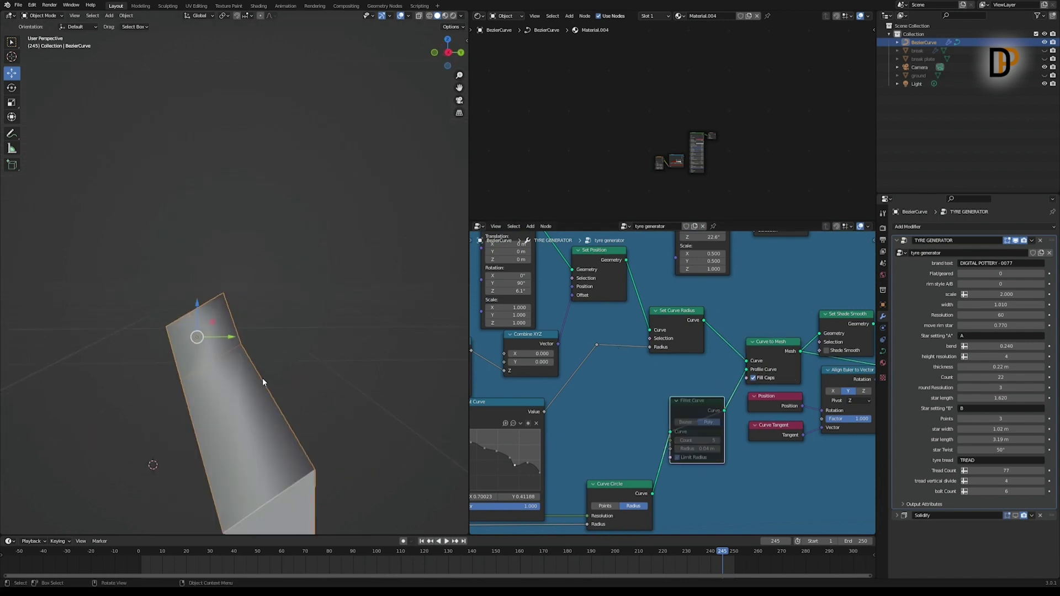
drag(699, 401, 703, 401)
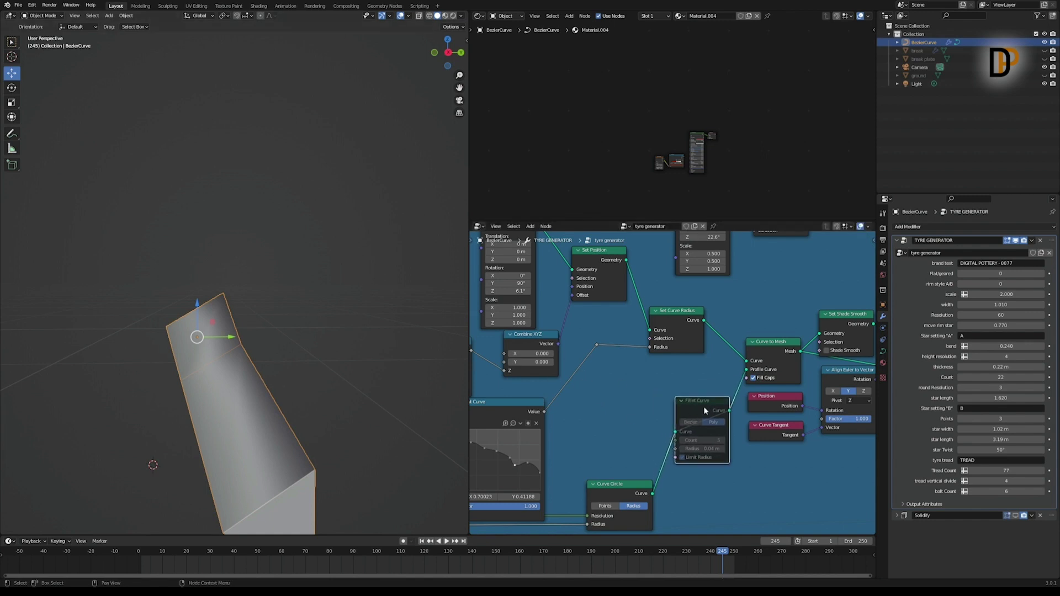
key(m)
scroll(276, 343, down, 2)
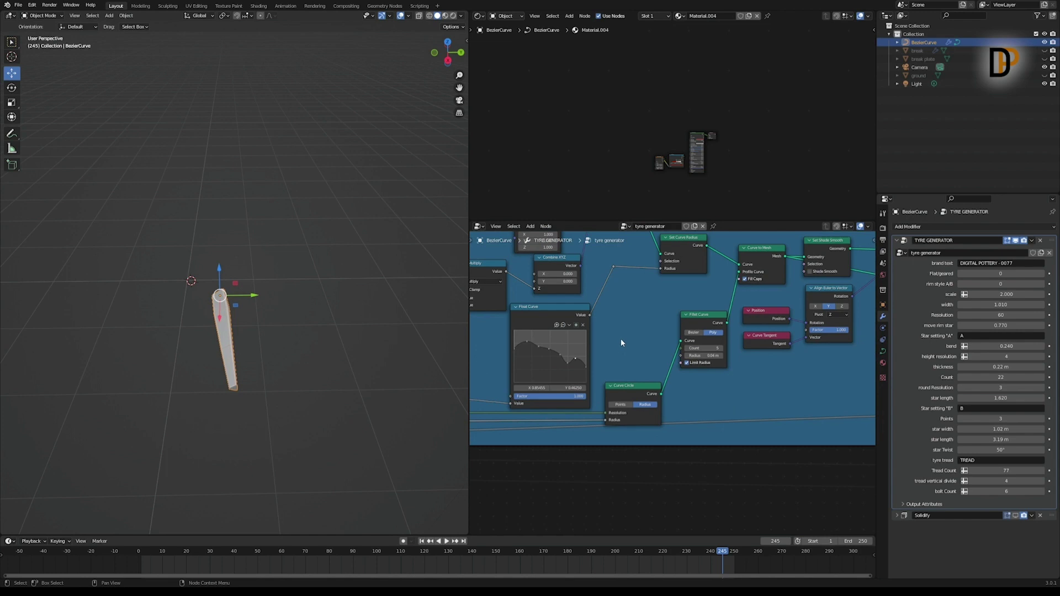
Step: Nudge the Curve to Mesh and Set Shade Smooth nodes in the star A frame
middle_drag(622, 343, 594, 407)
scroll(746, 315, up, 1)
middle_drag(746, 315, 692, 336)
drag(686, 337, 684, 337)
drag(747, 325, 760, 311)
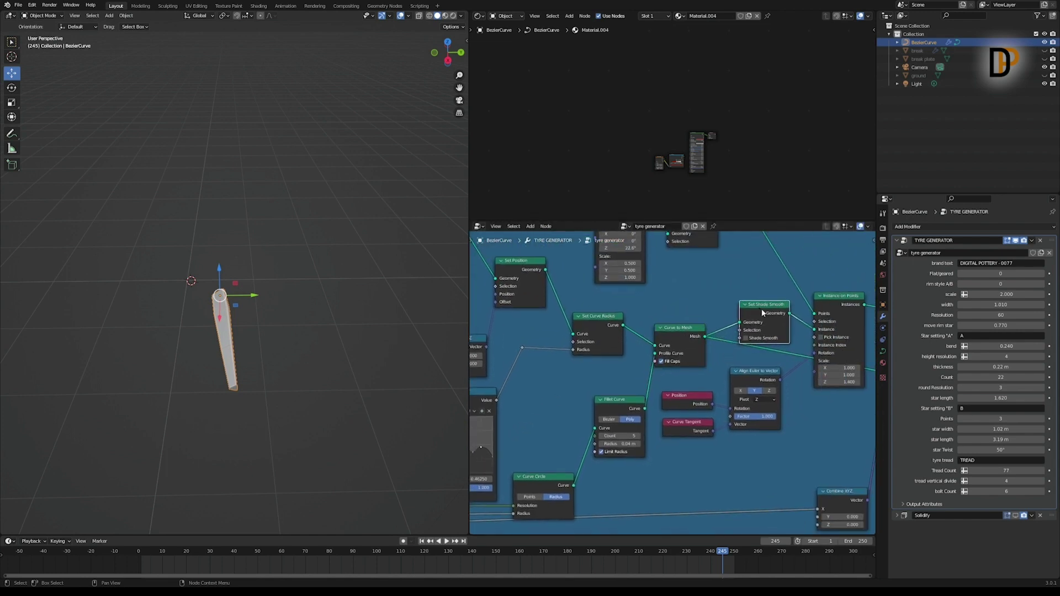
Step: Select star A's Instance on Points node and nudge the Curve Circle node that supplies its points
ctrl+scroll(756, 314, right, 3)
click(757, 310)
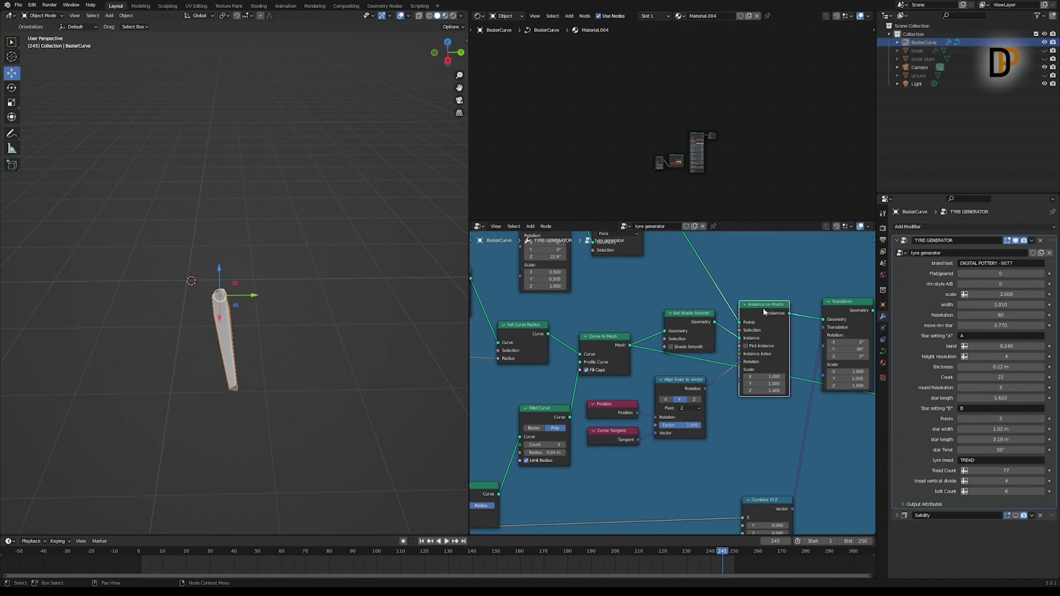
middle_drag(753, 313, 769, 391)
middle_drag(599, 277, 682, 294)
drag(544, 290, 555, 284)
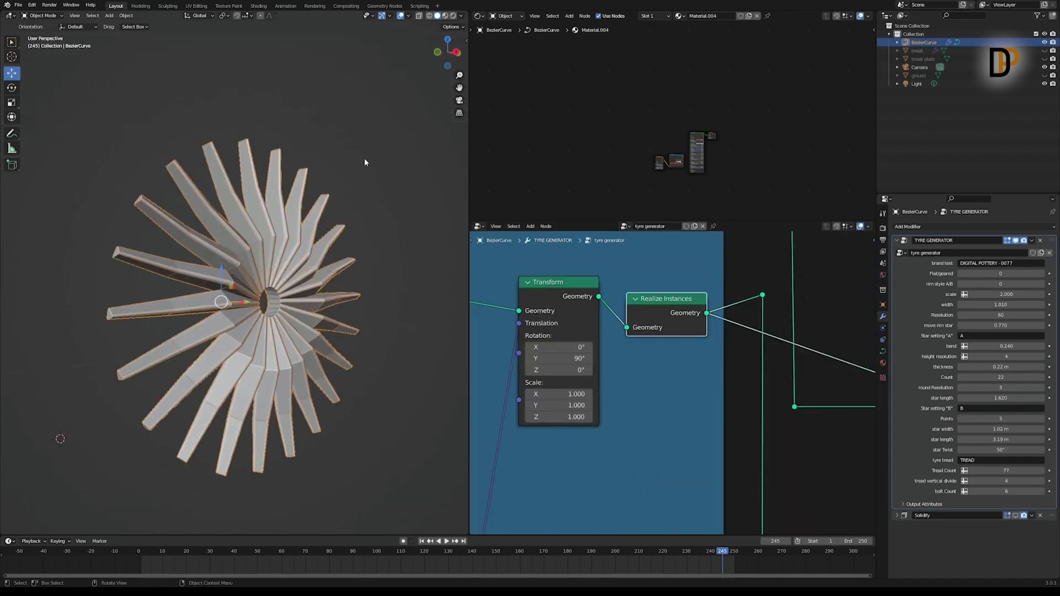
Step: Preview star A's Realize Instances node and inspect the complete ring of spokes
scroll(330, 274, up, 6)
scroll(328, 276, down, 8)
middle_drag(326, 277, 296, 268)
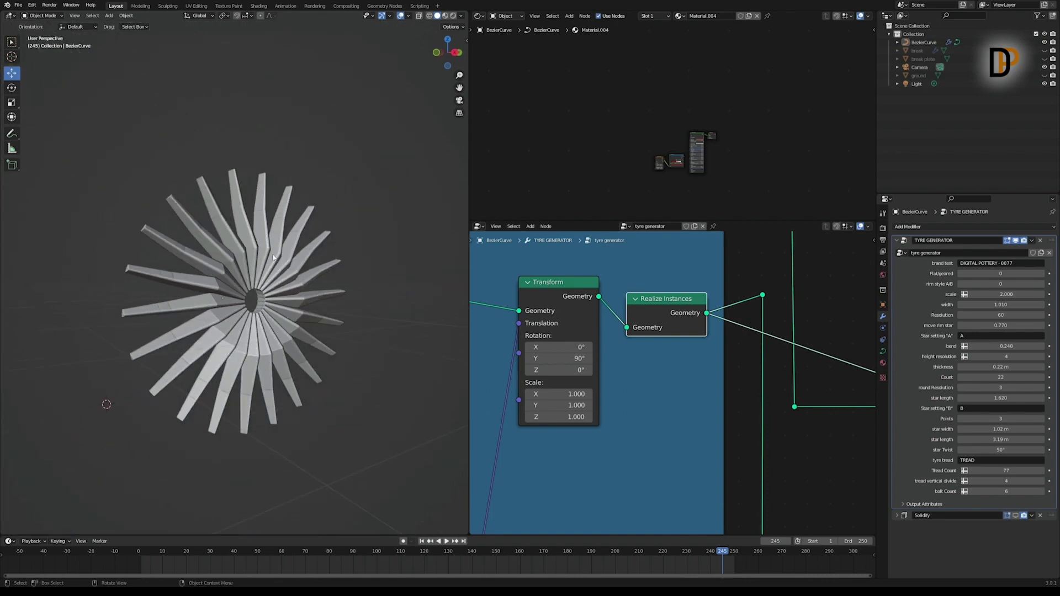
scroll(259, 265, up, 2)
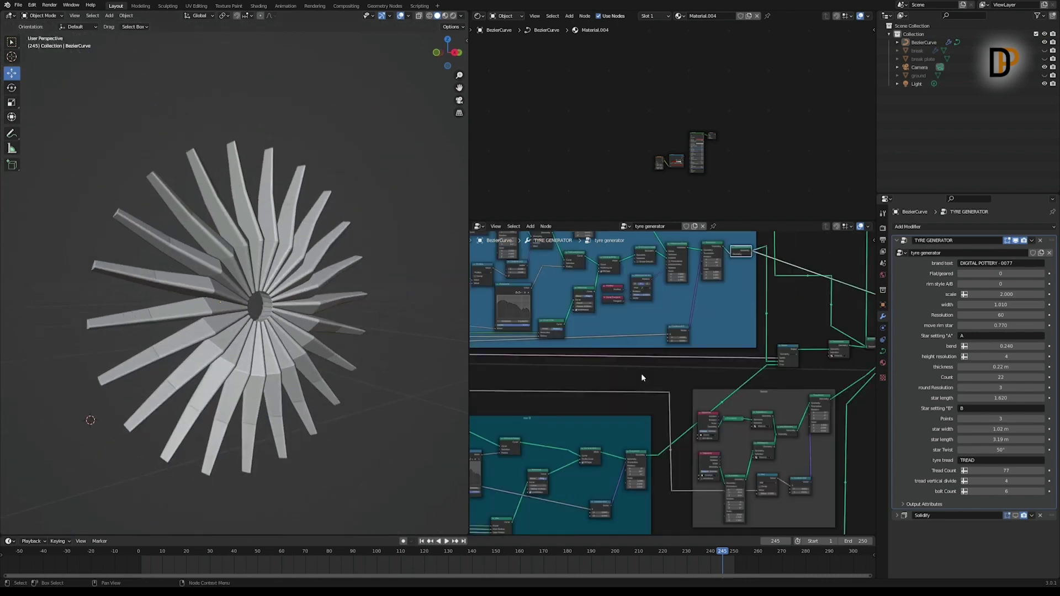
Step: Preview the Curve Line node at the start of the star B frame
scroll(640, 373, down, 6)
middle_drag(561, 437, 726, 375)
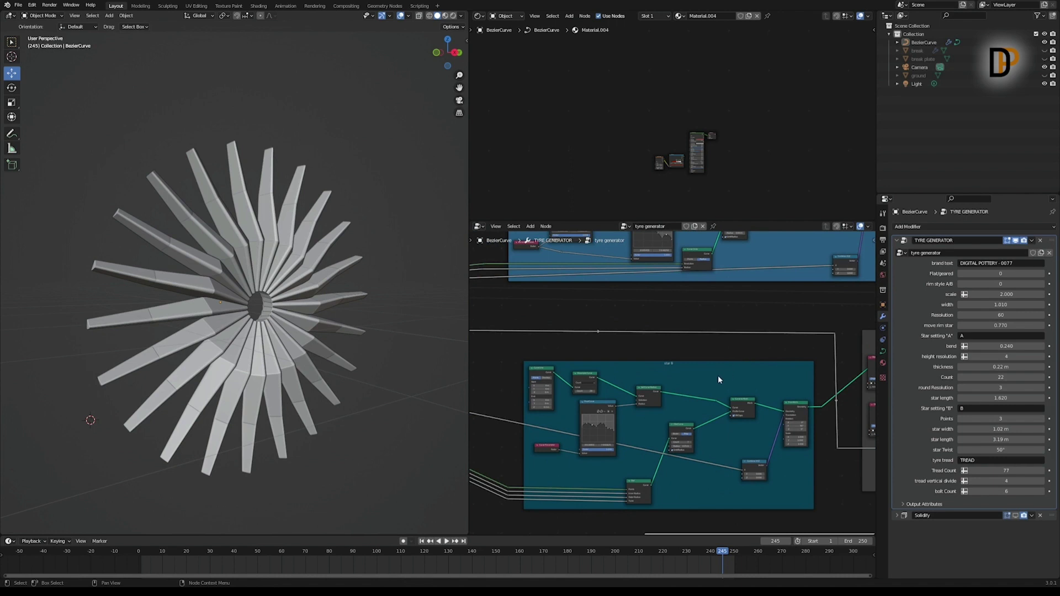
scroll(684, 375, up, 6)
middle_drag(688, 335, 695, 298)
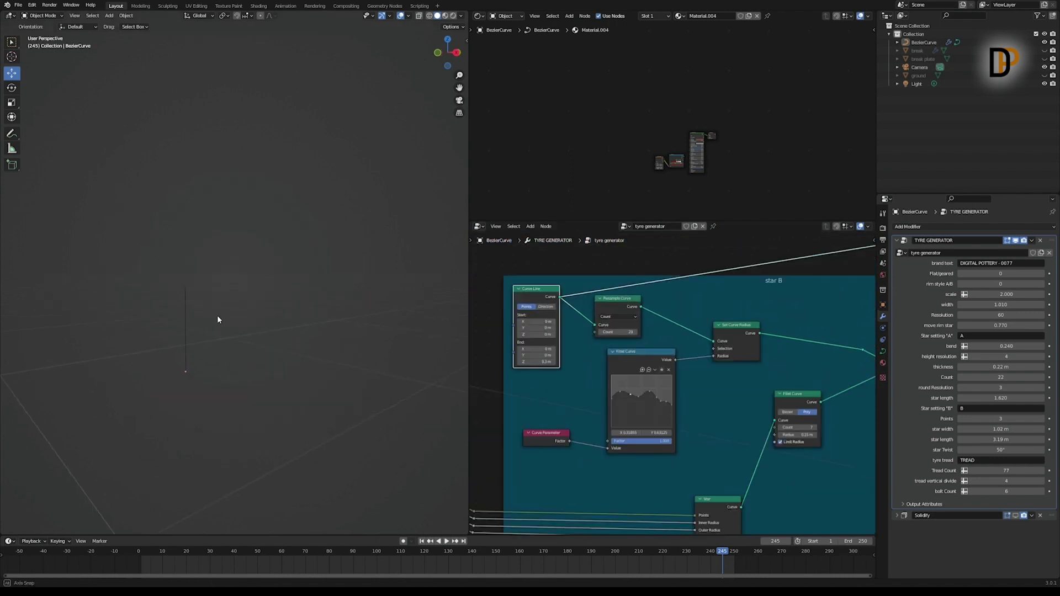
Step: Go through star B's Resample Curve, Set Curve Radius and Curve to Mesh nodes, selecting each in turn
ctrl+shift+click(610, 305)
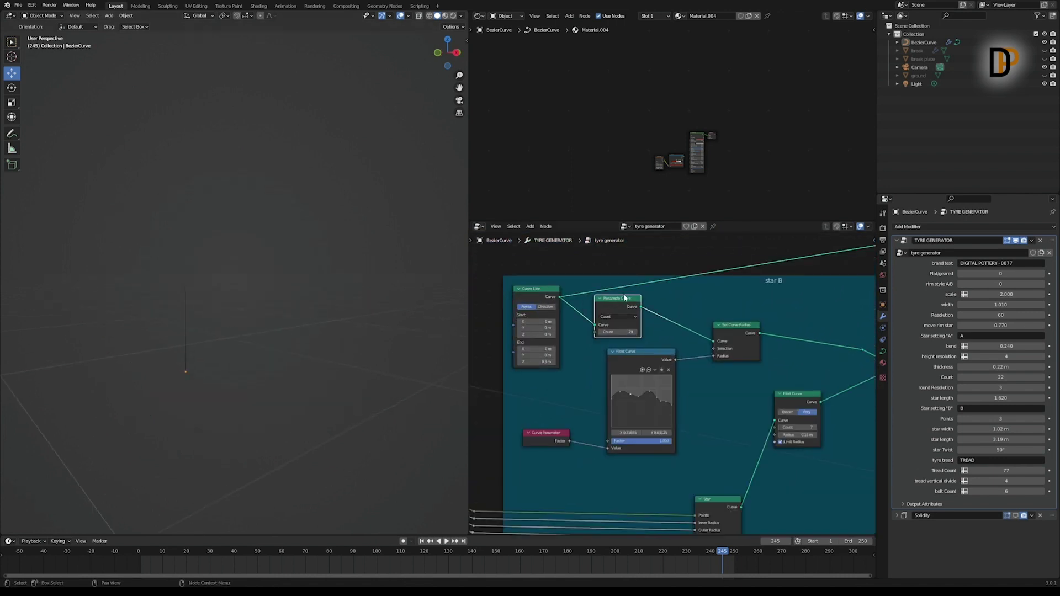
drag(739, 329, 743, 328)
middle_drag(784, 335, 721, 347)
click(770, 341)
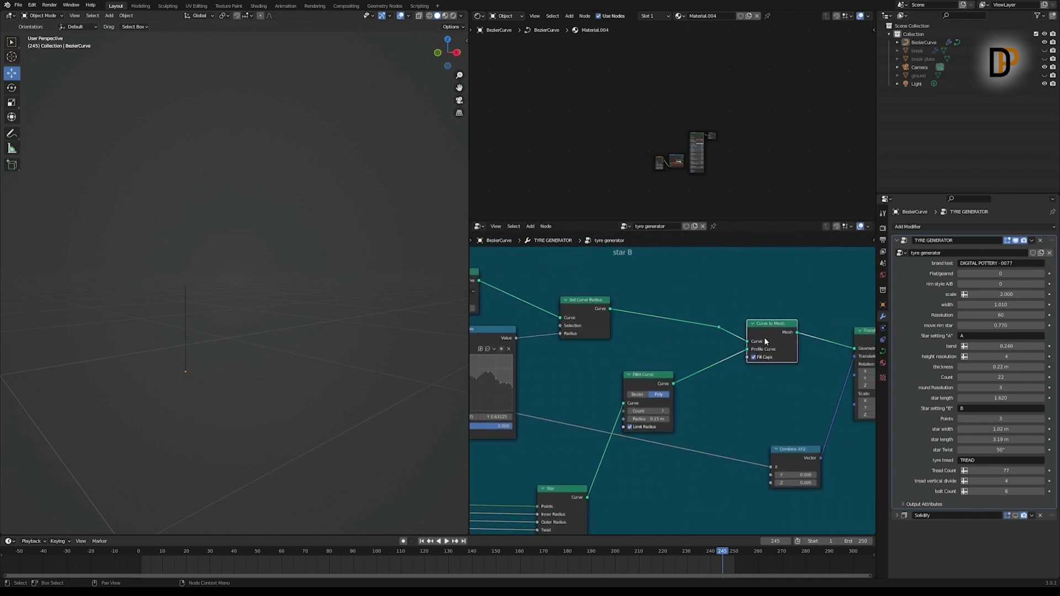
Step: Preview the Star node that feeds the Fillet Curve in the star B frame
middle_drag(653, 409, 686, 335)
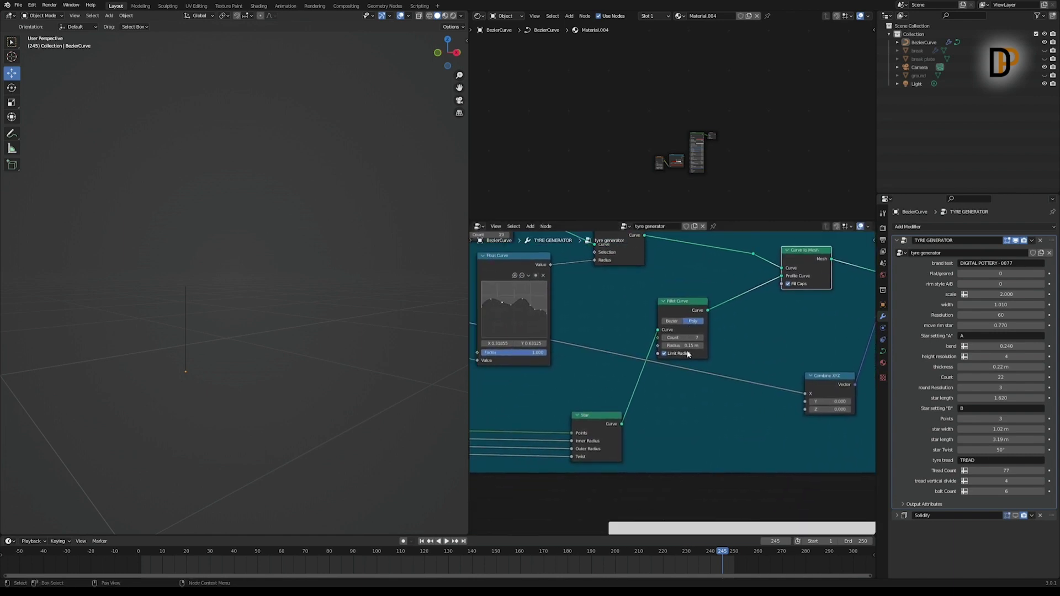
ctrl+shift+click(601, 416)
middle_drag(601, 416, 617, 457)
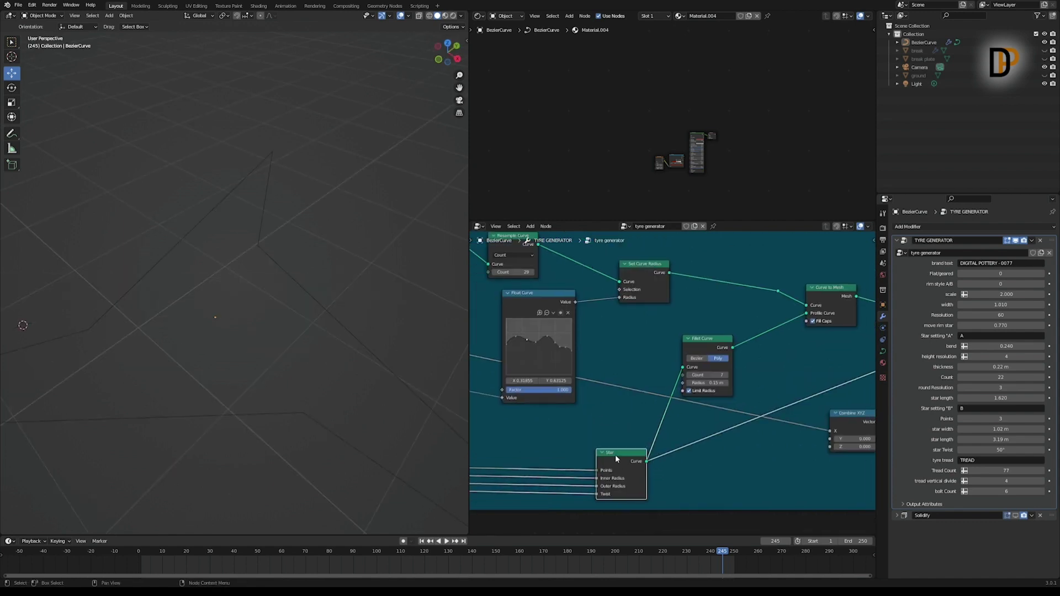
Step: Add a second Star curve primitive beside star B's existing Star node and preview it
click(530, 226)
mouse_move(554, 273)
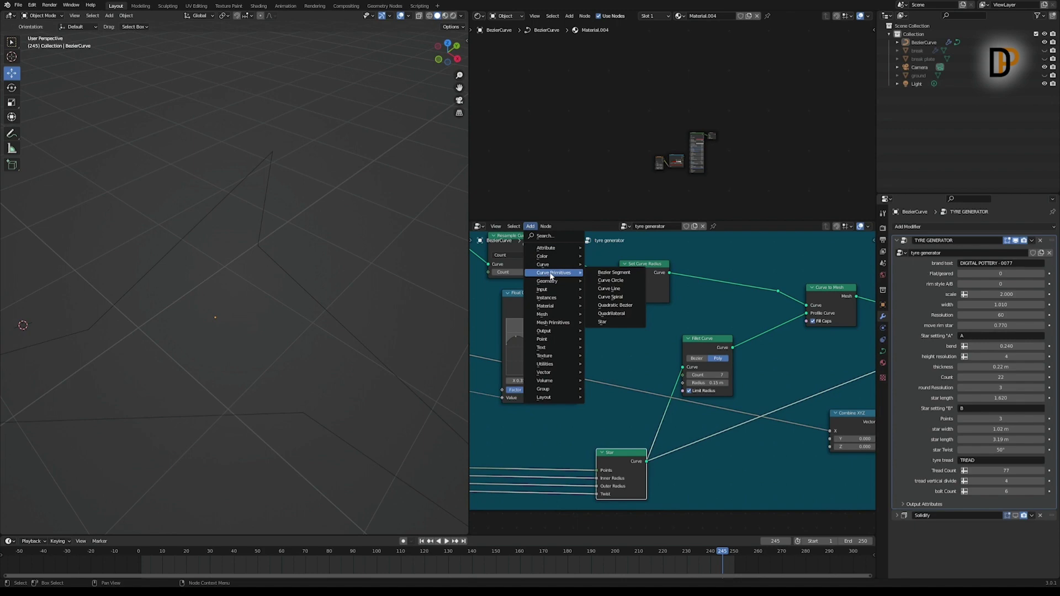
click(610, 321)
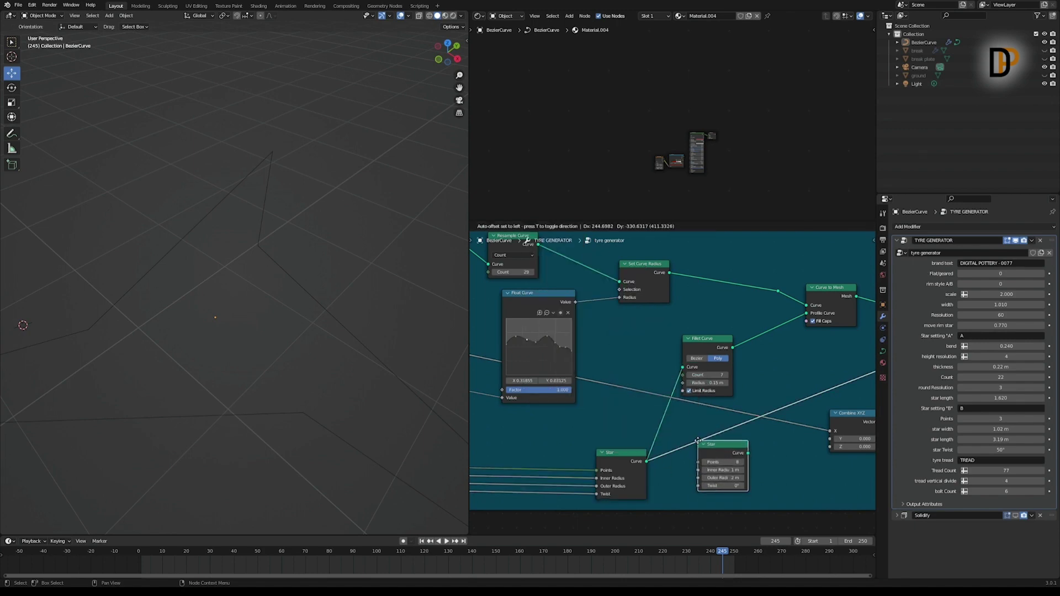
click(732, 465)
scroll(679, 409, up, 4)
middle_drag(732, 462, 645, 371)
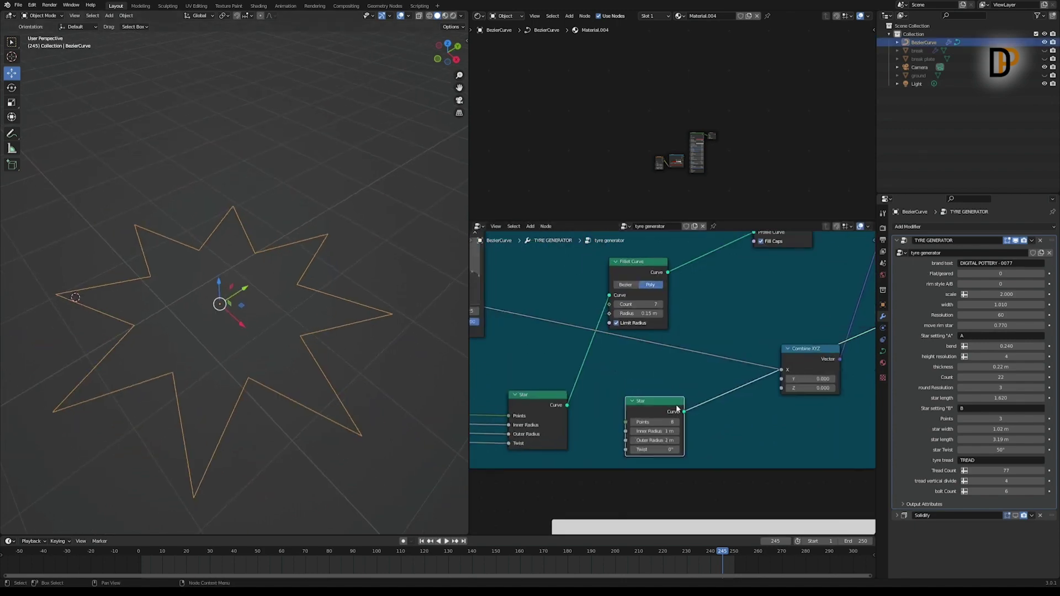
Step: Try the added Star node with 29 points, a 0.5 m inner radius and a changed twist, and delete that node
drag(626, 387, 649, 388)
click(617, 419)
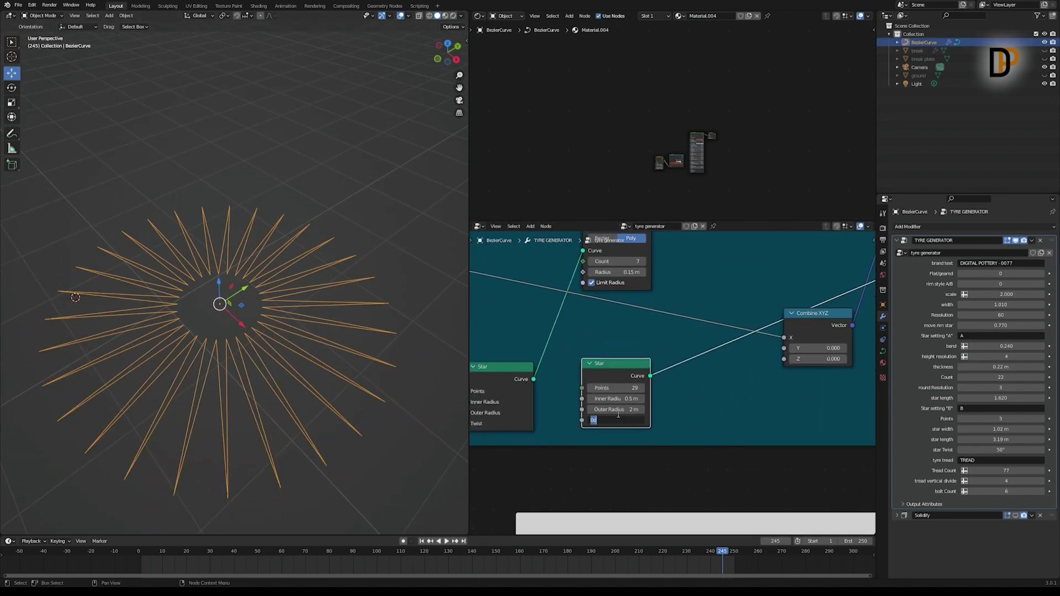
drag(618, 419, 646, 420)
middle_drag(611, 368, 681, 383)
scroll(681, 383, down, 3)
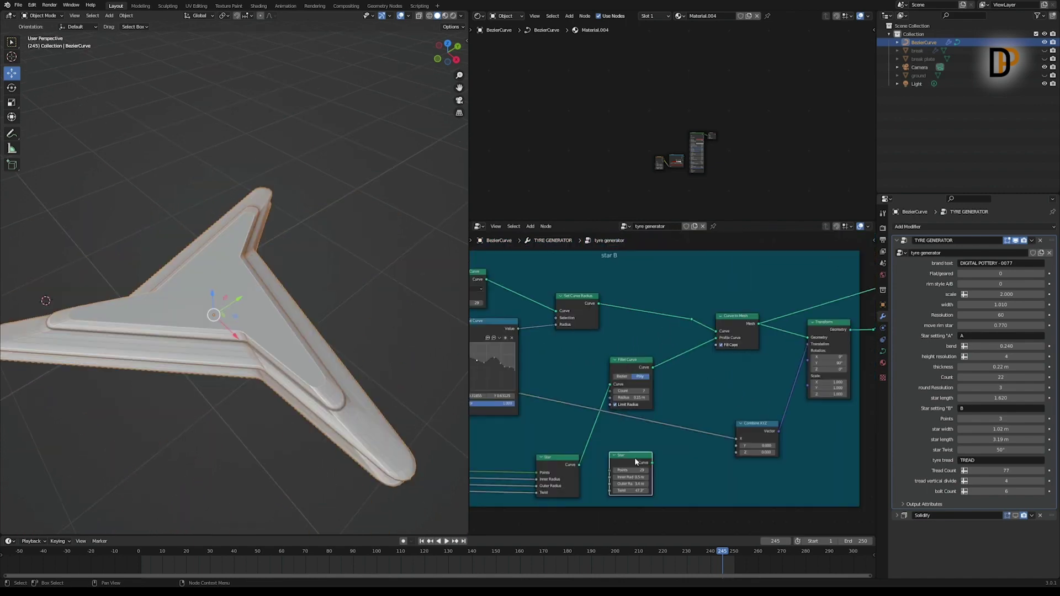
key(x)
Step: Select star B's Resample Curve and Curve to Mesh nodes in turn, and move Set Curve Radius closer to Curve to Mesh
middle_drag(636, 378, 687, 406)
drag(531, 303, 542, 304)
drag(771, 358, 766, 353)
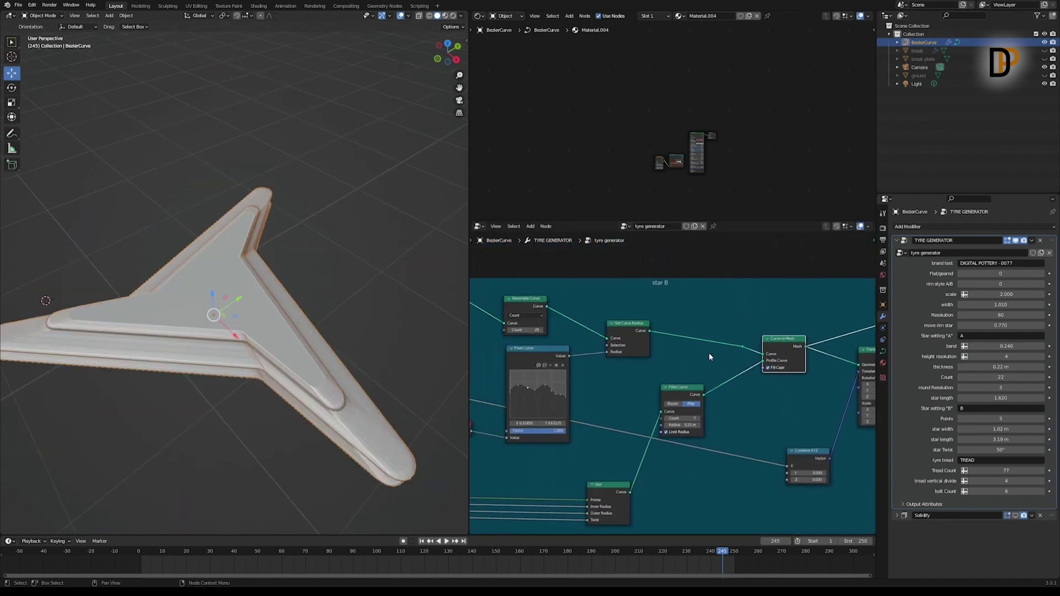
drag(634, 330, 661, 335)
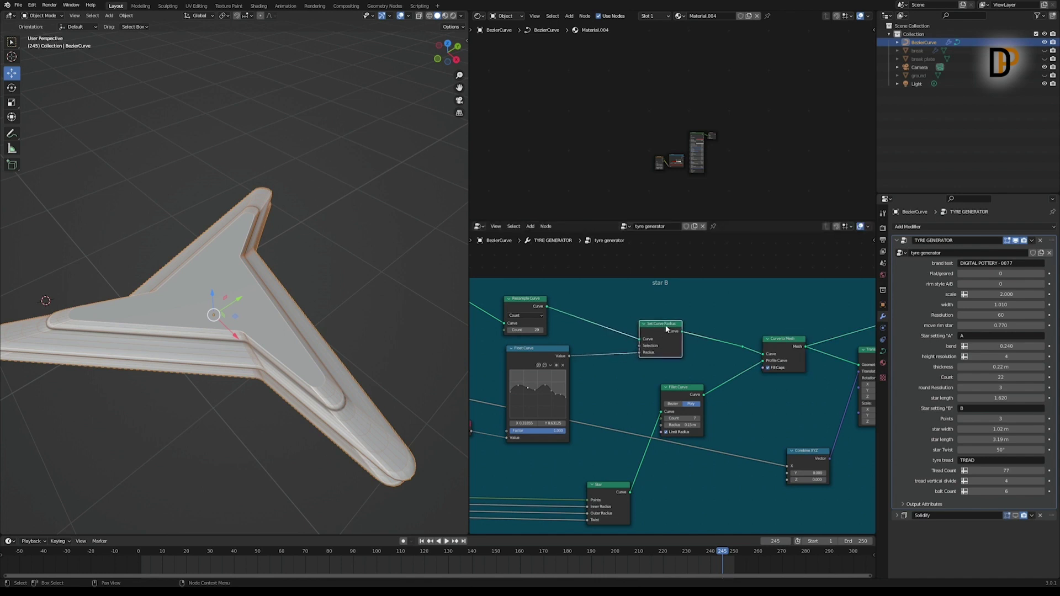
Step: Reposition star B's Float Curve node and reshape its curve by moving the control points to vary the spoke's radius
drag(517, 357, 533, 360)
scroll(787, 320, up, 3)
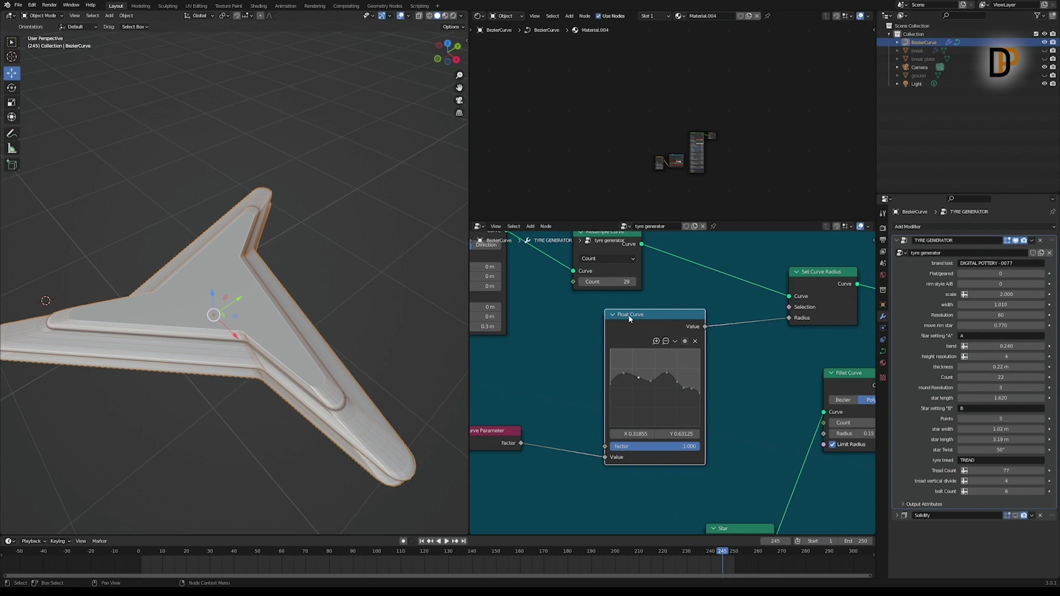
drag(639, 315, 652, 336)
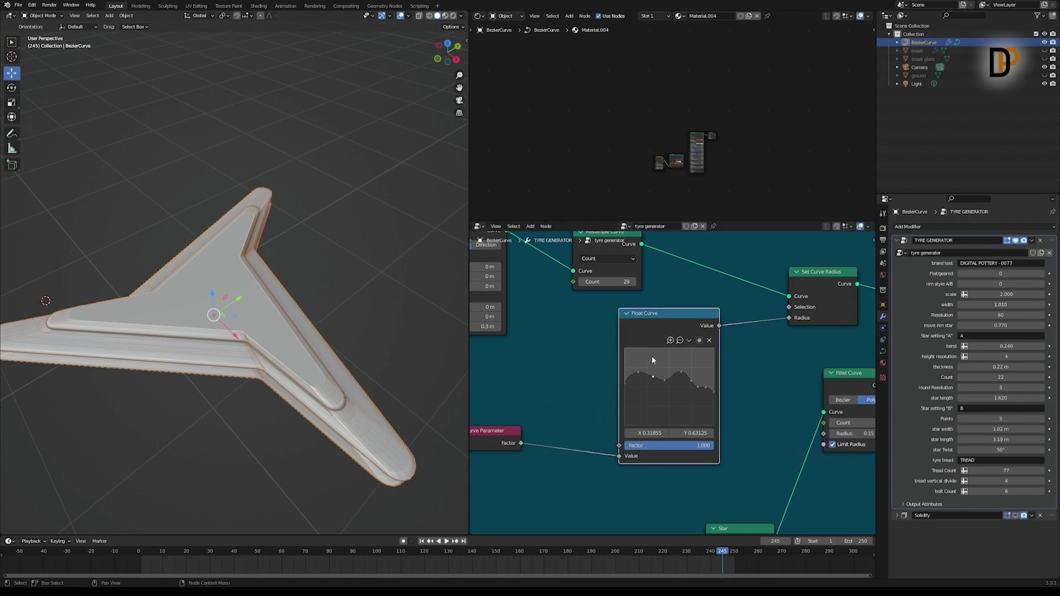
scroll(651, 336, up, 2)
middle_drag(684, 378, 682, 383)
middle_drag(833, 389, 752, 387)
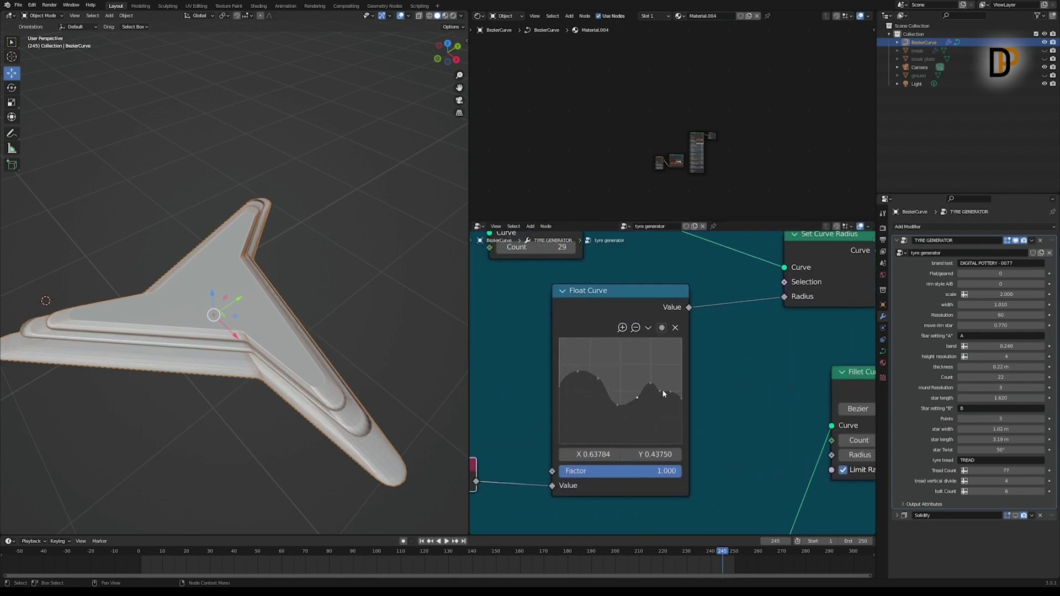
middle_drag(247, 380, 337, 317)
drag(617, 405, 640, 389)
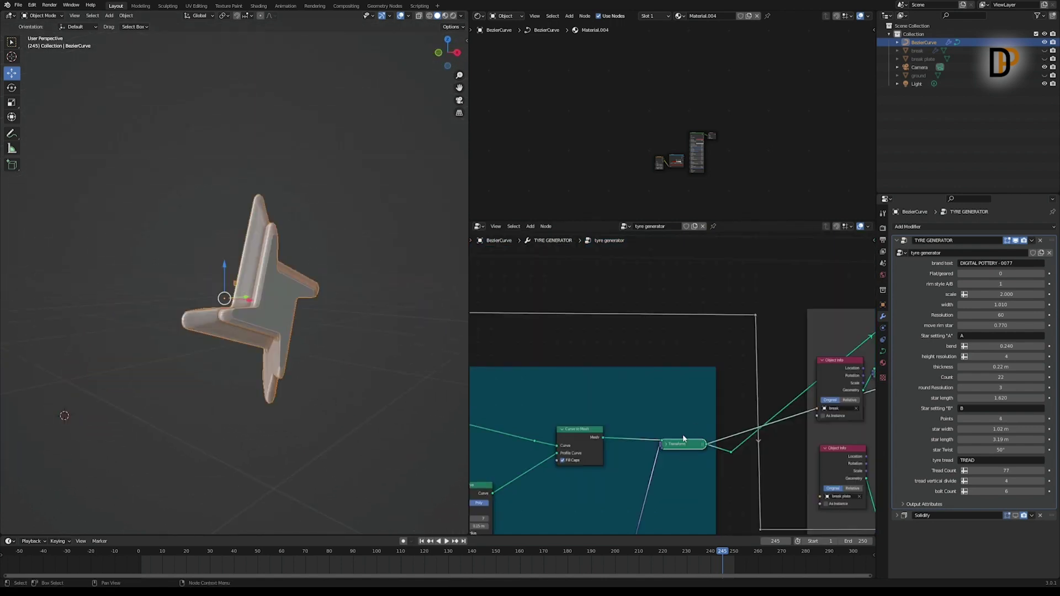
Step: Examine how the outputs of the star A and star B frames run to the Switch node above the break frame
scroll(682, 434, down, 5)
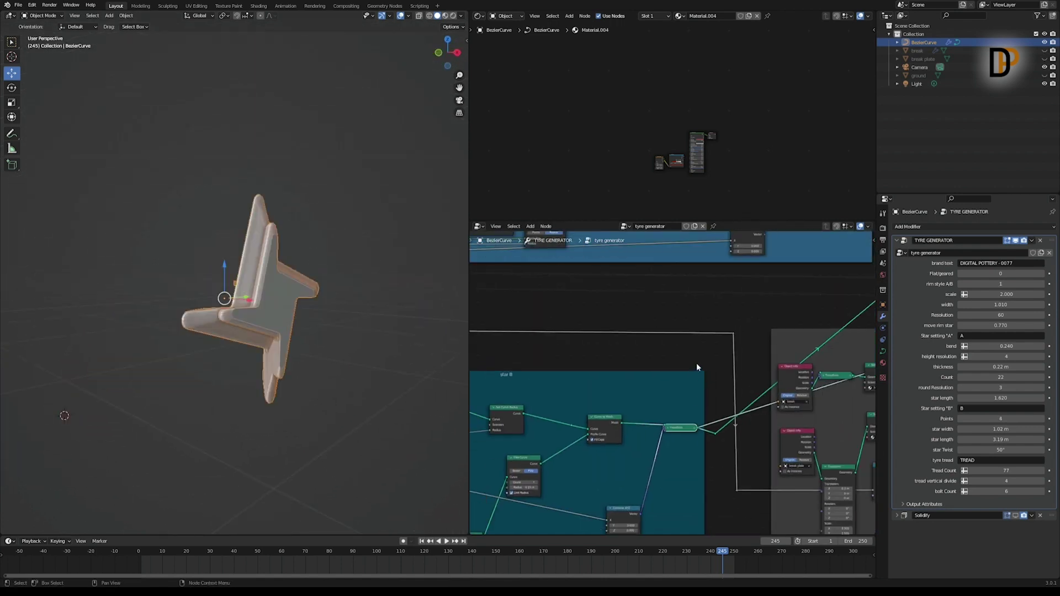
middle_drag(748, 254, 658, 326)
scroll(658, 325, up, 6)
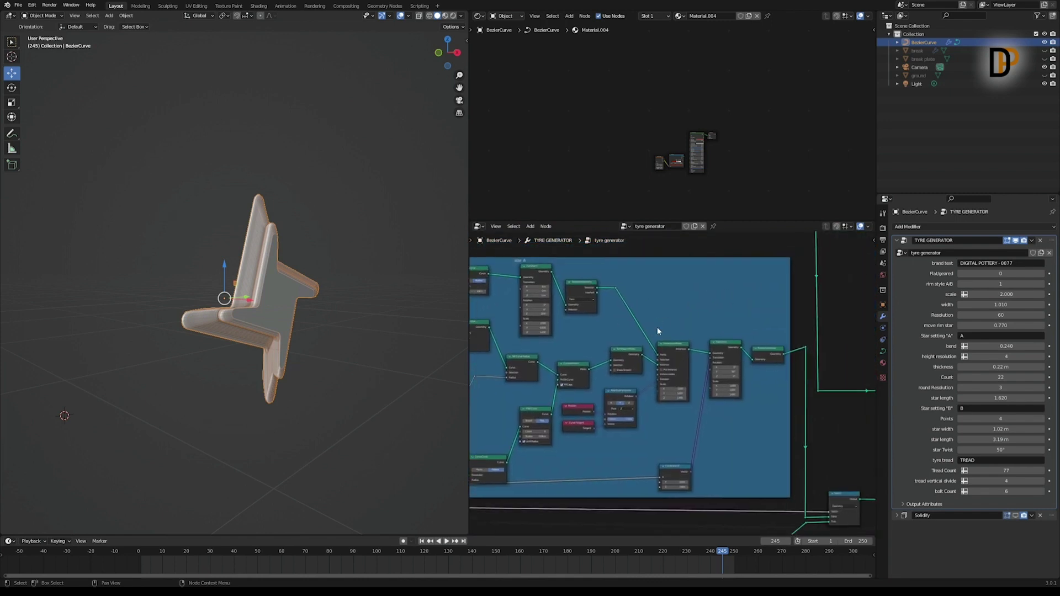
scroll(723, 379, down, 5)
middle_drag(724, 379, 756, 353)
scroll(668, 274, up, 1)
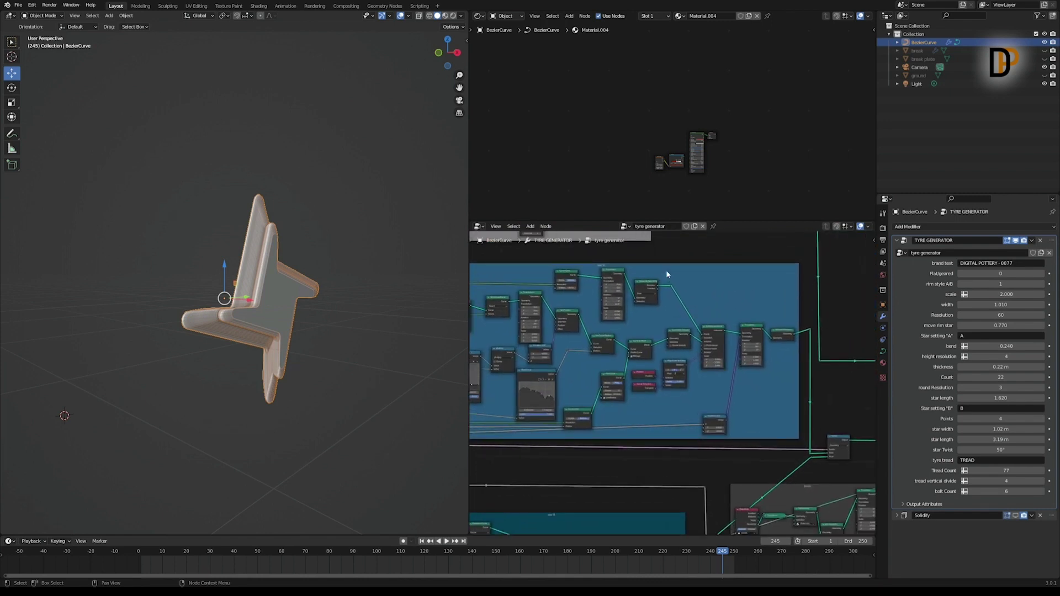
middle_drag(584, 491, 628, 403)
scroll(628, 434, up, 2)
scroll(629, 437, down, 2)
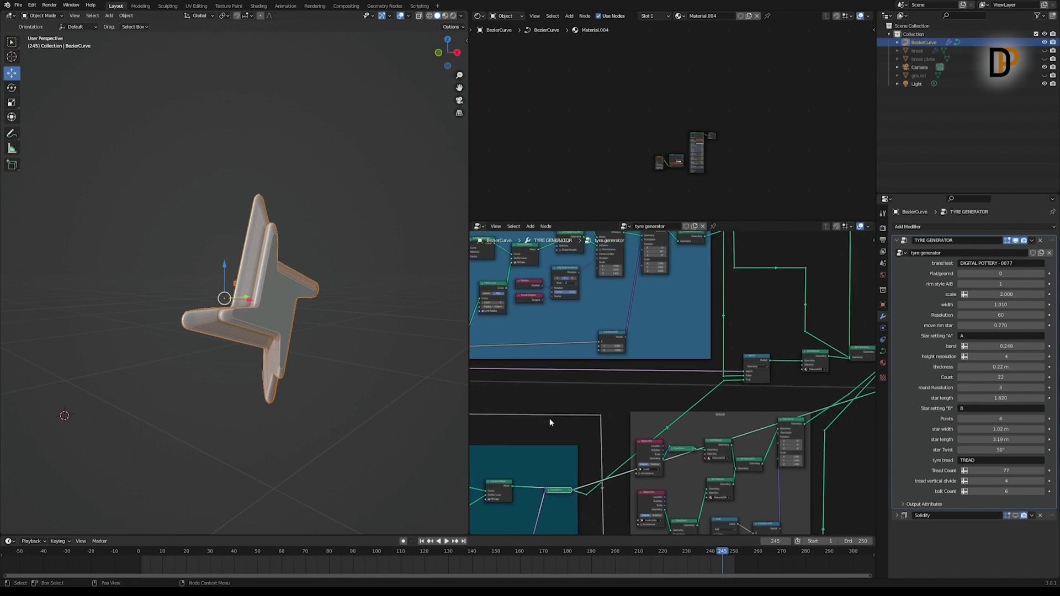
scroll(746, 352, up, 3)
scroll(745, 351, up, 3)
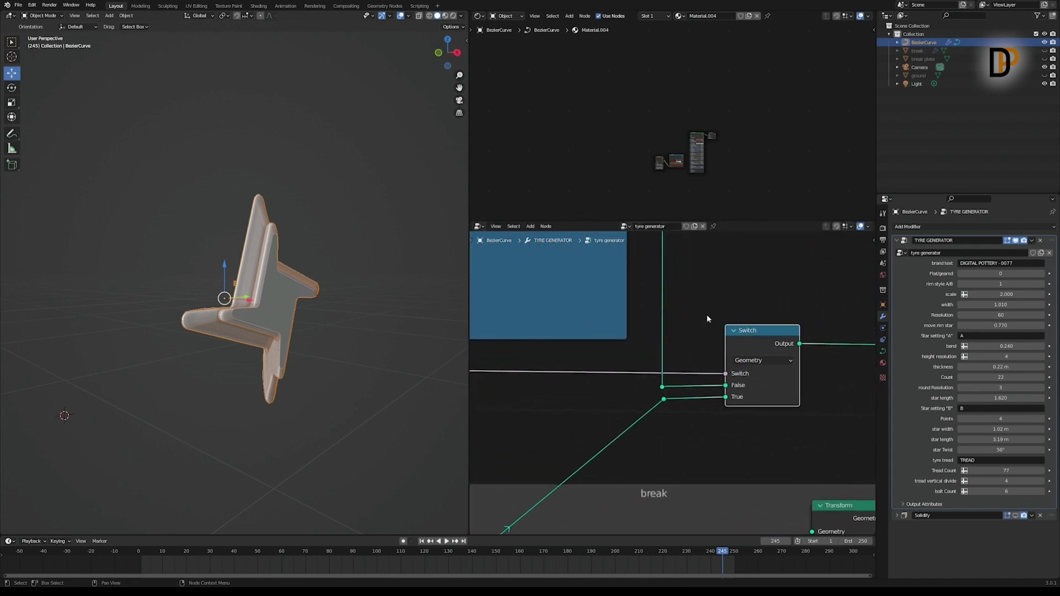
Step: Look up the Switch node among the Utilities nodes and inspect the existing Switch node's False and True inputs
click(530, 226)
mouse_move(551, 366)
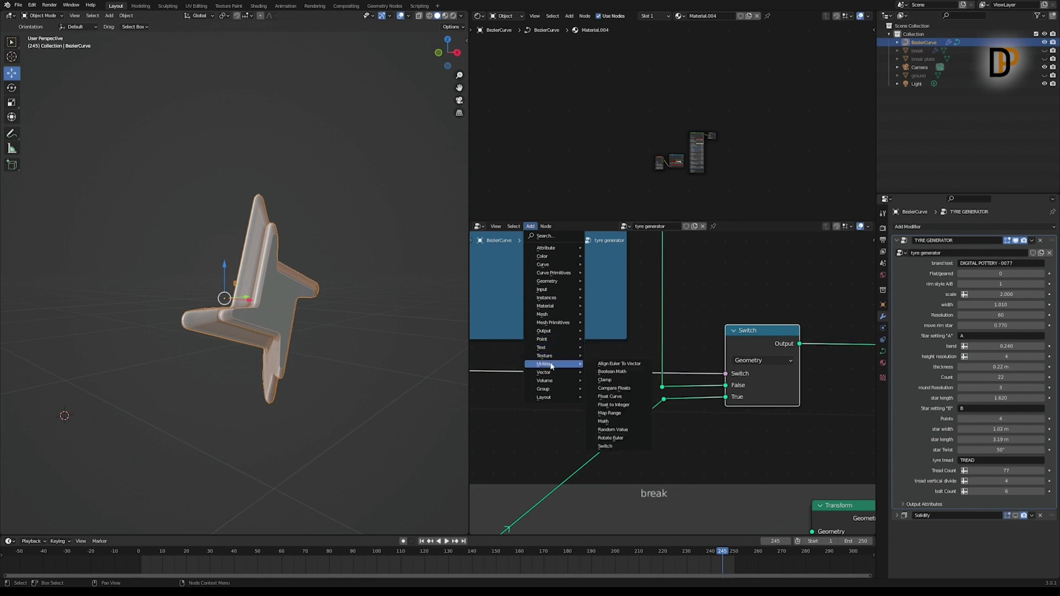
middle_drag(722, 350, 741, 337)
scroll(769, 397, up, 6)
middle_drag(798, 383, 722, 388)
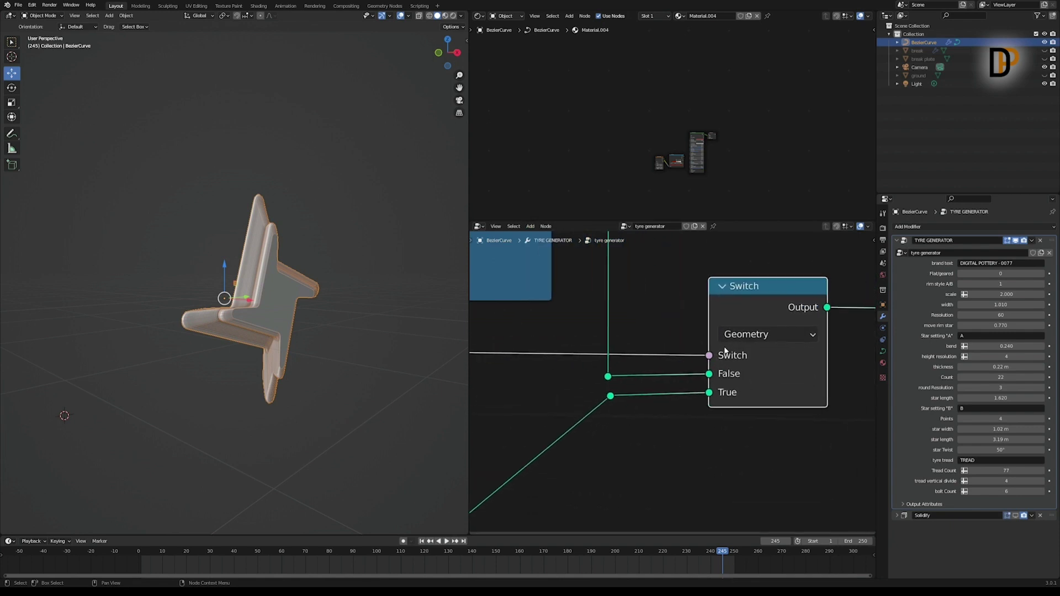
Step: Look through the input types offered by the Switch node, keeping it on Geometry
scroll(666, 322, down, 4)
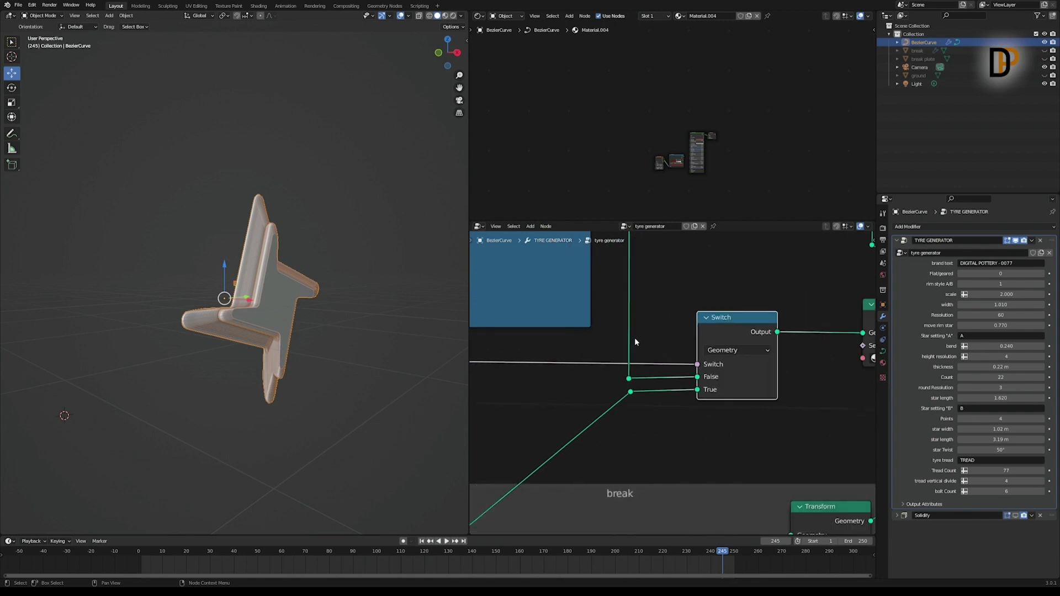
middle_drag(701, 359, 692, 310)
click(742, 366)
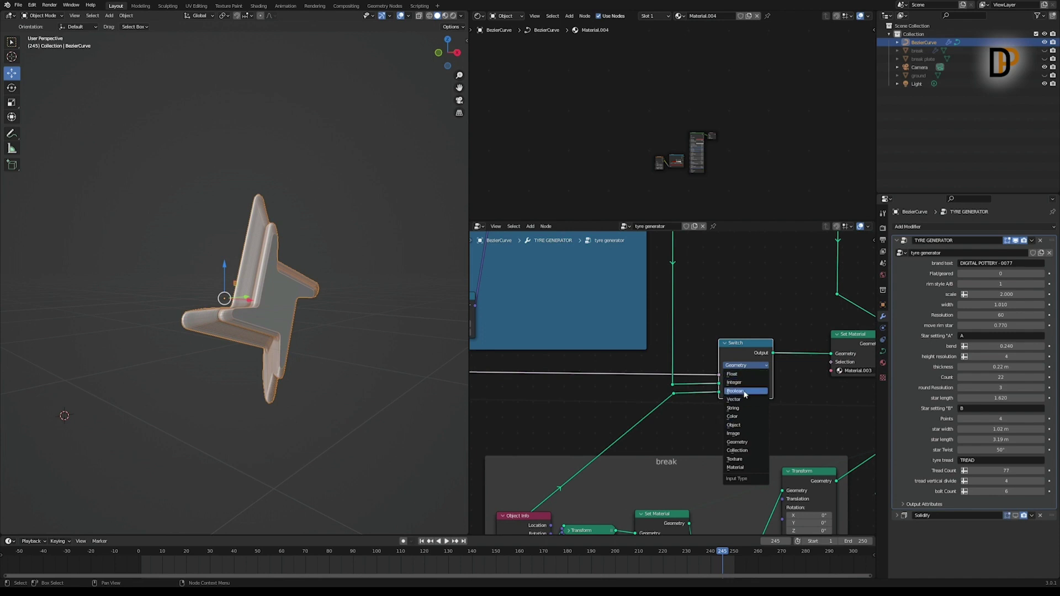
click(742, 348)
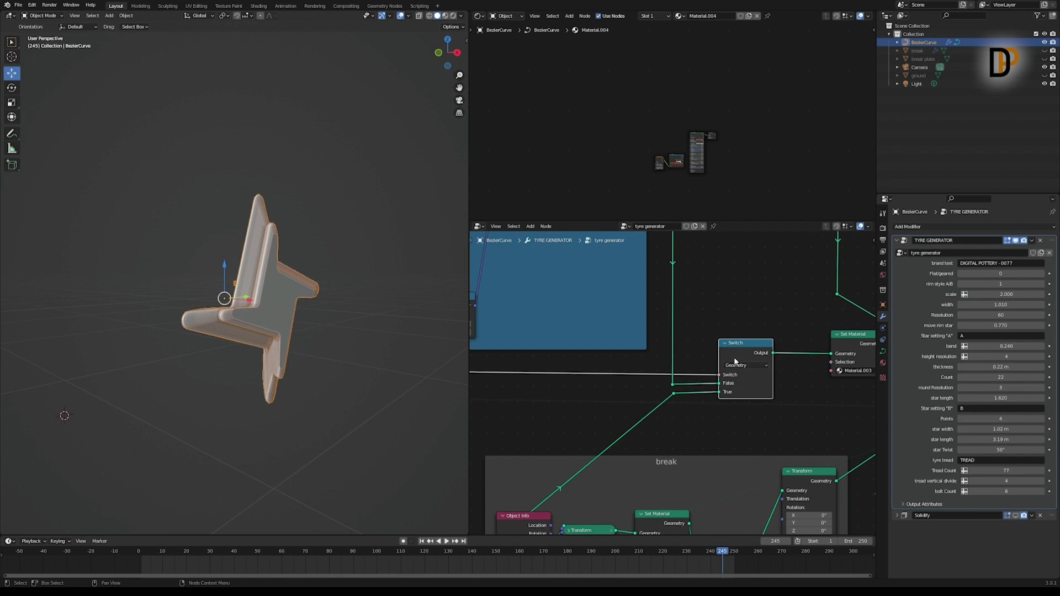
Step: Trace the Switch node's False link back to the star A frame and its True link back to star B
scroll(677, 339, down, 3)
middle_drag(634, 237, 641, 329)
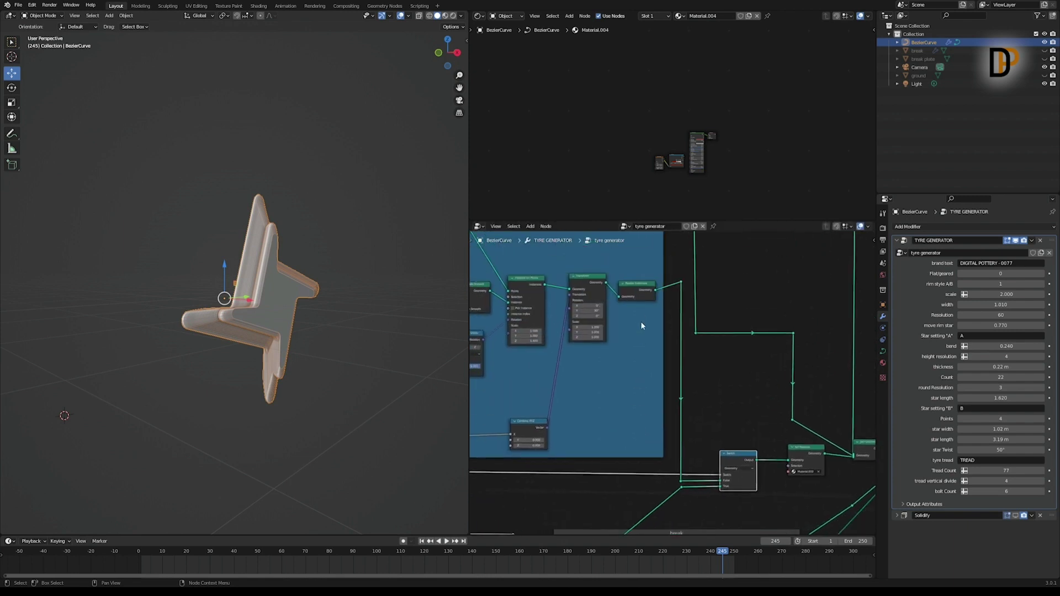
scroll(601, 372, down, 3)
middle_drag(602, 372, 582, 344)
scroll(681, 419, up, 4)
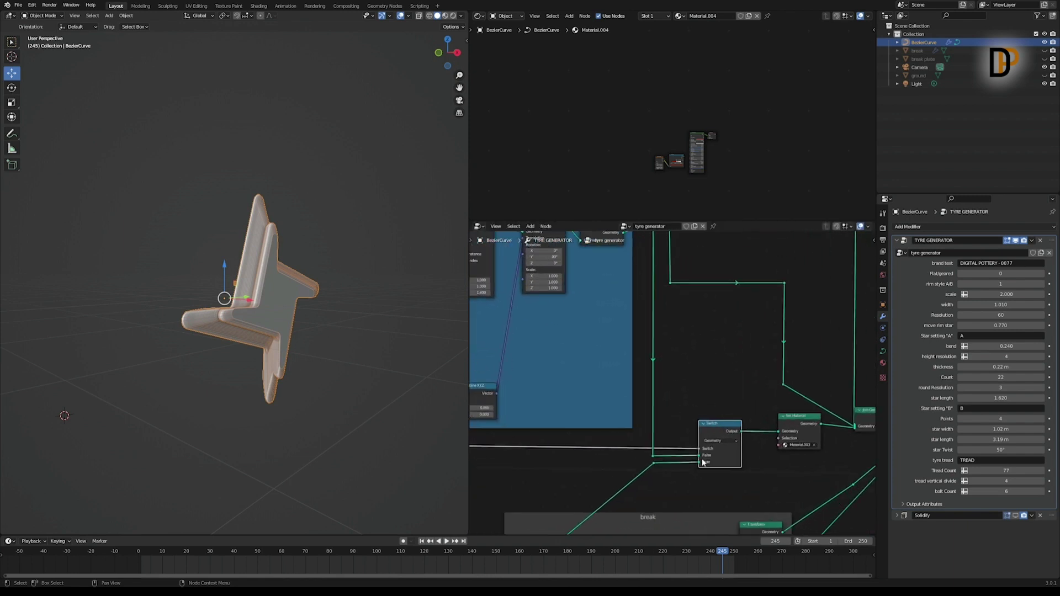
middle_drag(702, 461, 696, 330)
scroll(697, 341, down, 4)
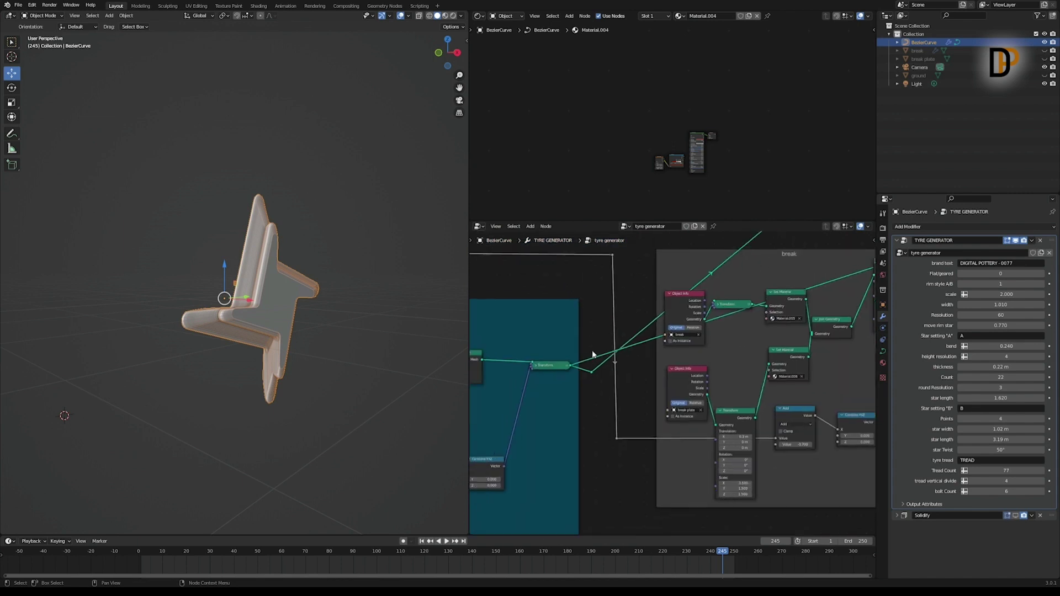
middle_drag(774, 288, 742, 327)
Step: Try changing the rim style A/B value in the TYRE GENERATOR modifier
scroll(764, 299, up, 5)
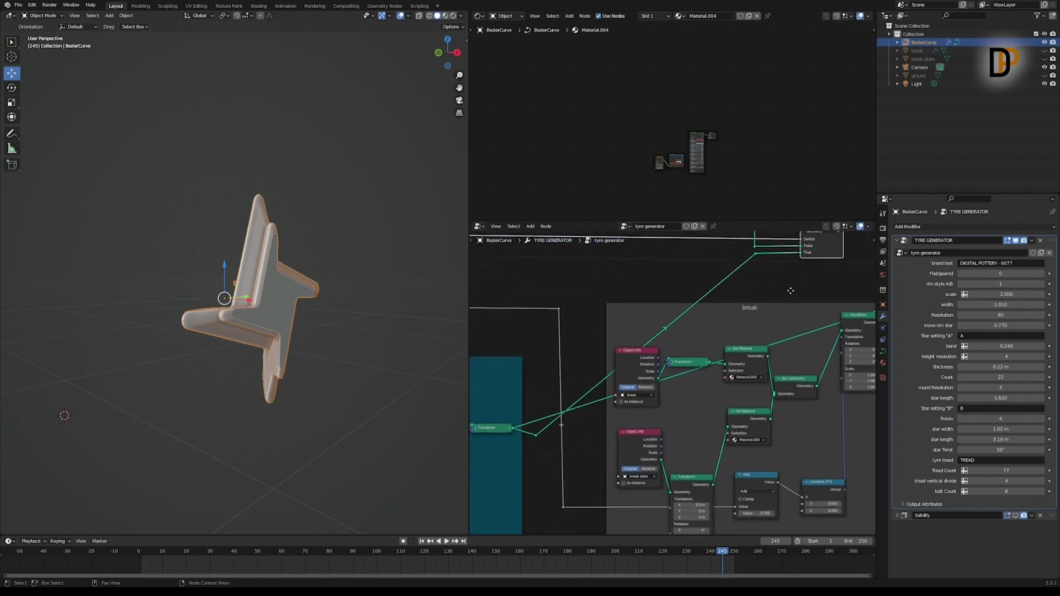
middle_drag(792, 293, 698, 365)
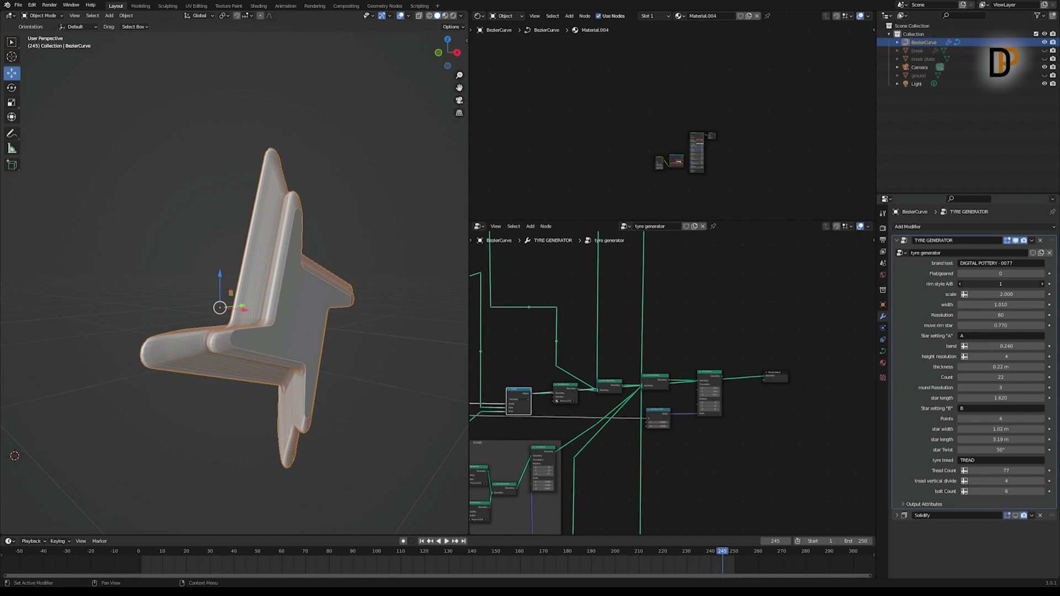
mouse_move(1000, 284)
mouse_down()
mouse_move(972, 284)
mouse_move(1021, 284)
mouse_move(972, 284)
mouse_move(982, 283)
mouse_up()
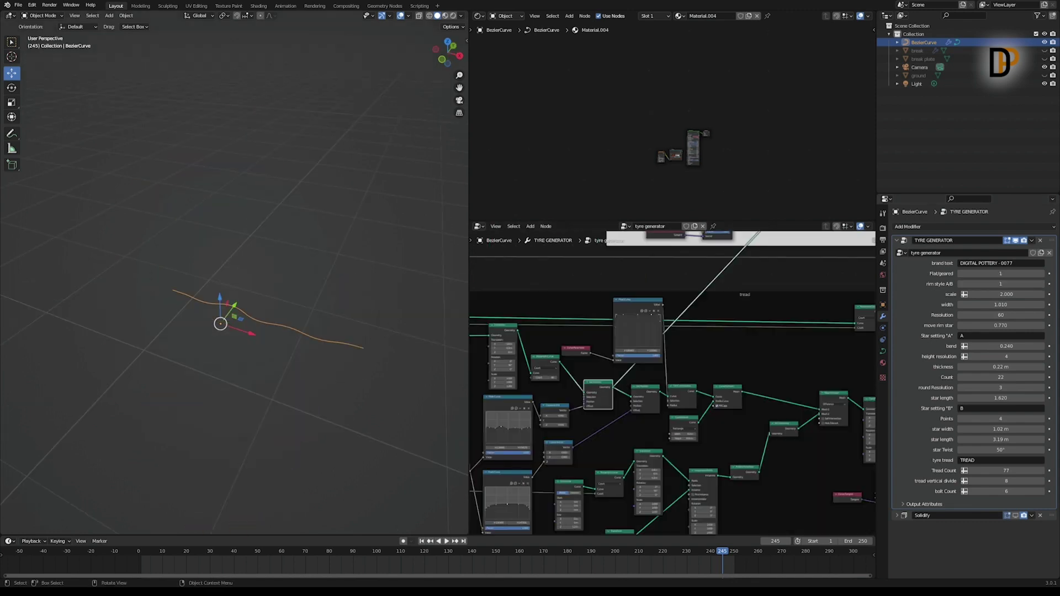
Step: Examine the wavy curve previewed from the tread frame's first Set Position node and the frame's place in the node tree
scroll(234, 286, up, 1)
middle_drag(270, 315, 272, 345)
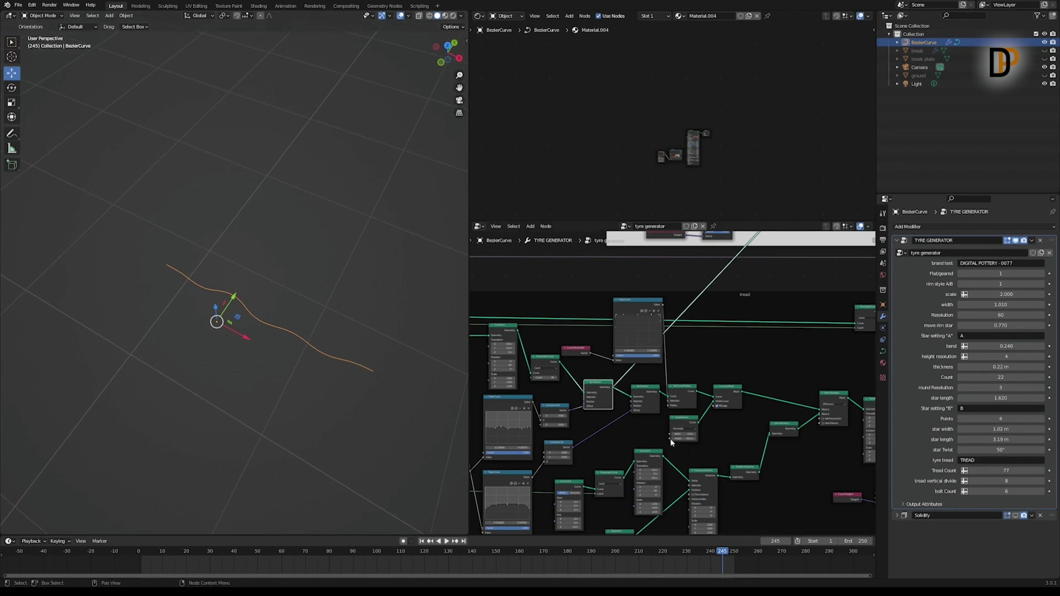
middle_drag(675, 442, 727, 446)
scroll(699, 434, up, 3)
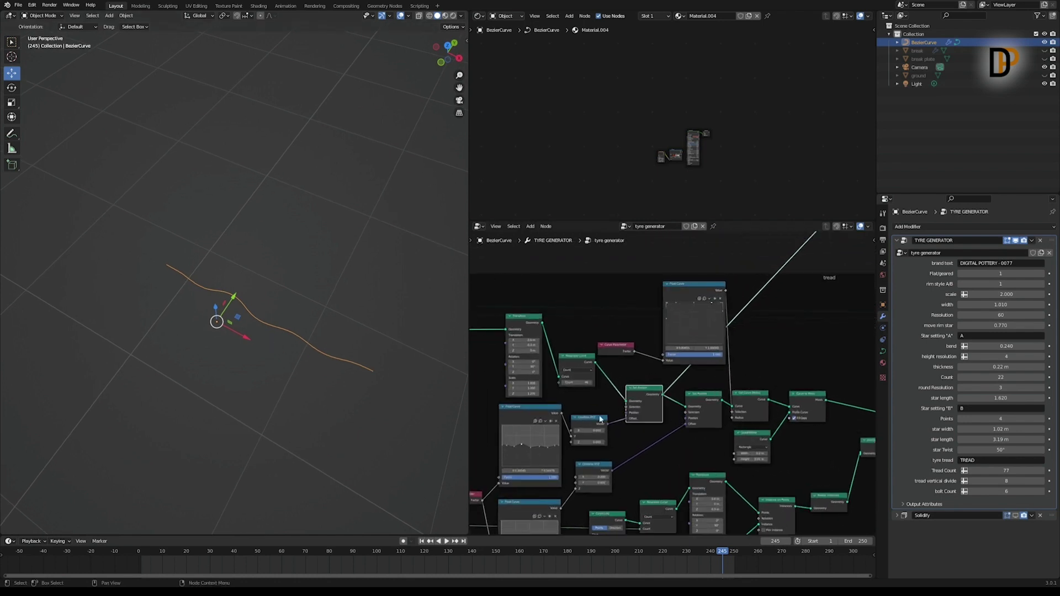
scroll(644, 331, down, 3)
scroll(643, 338, down, 6)
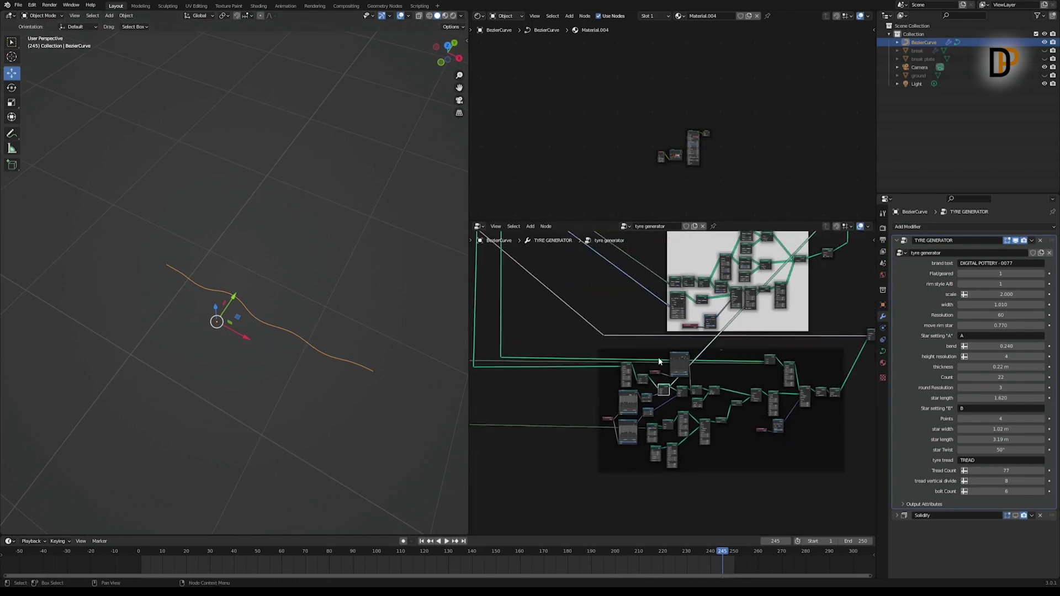
middle_drag(633, 472, 634, 467)
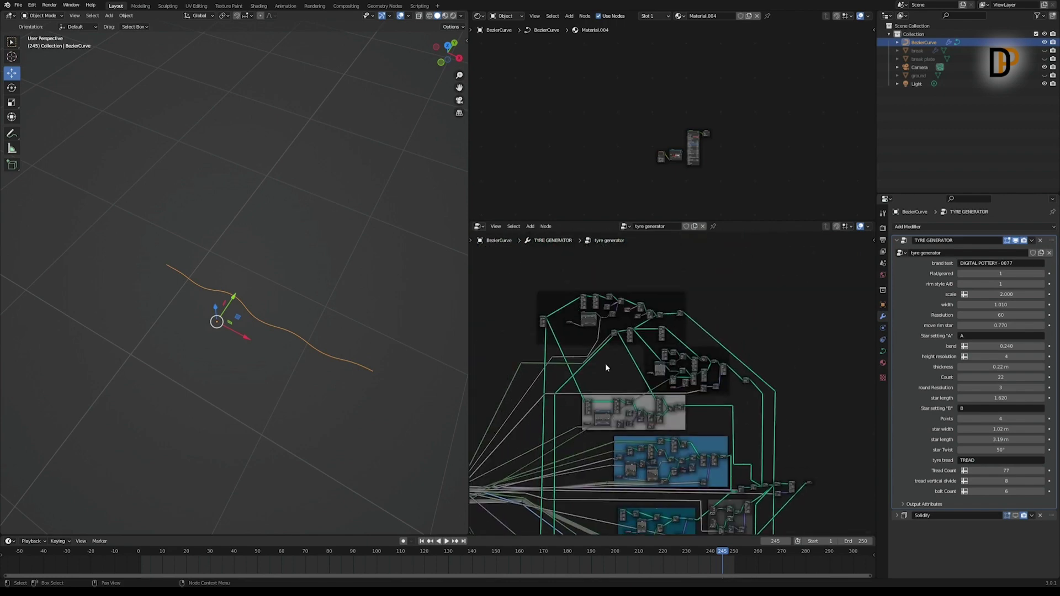
scroll(698, 497, up, 8)
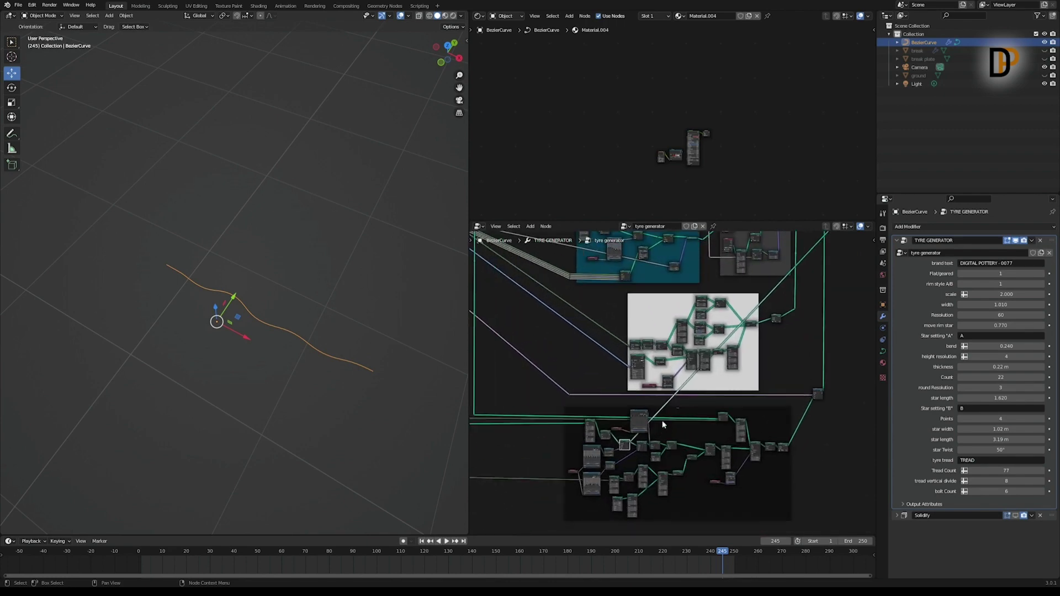
scroll(643, 442, up, 5)
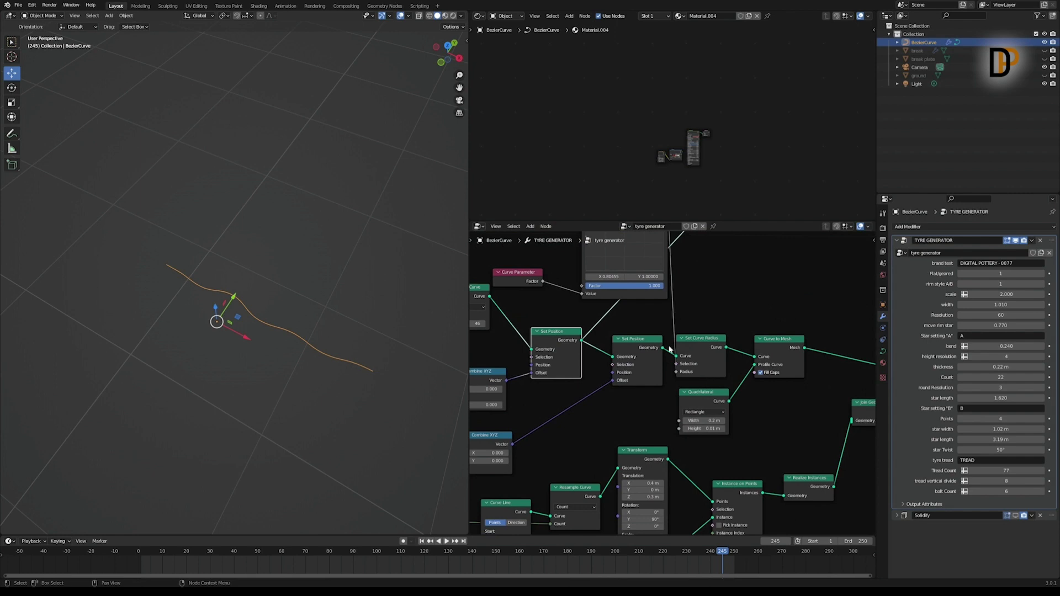
Step: Preview the tread frame's Curve to Mesh node, inspecting the Quadrilateral that feeds its profile curve
click(770, 343)
middle_drag(699, 443, 715, 429)
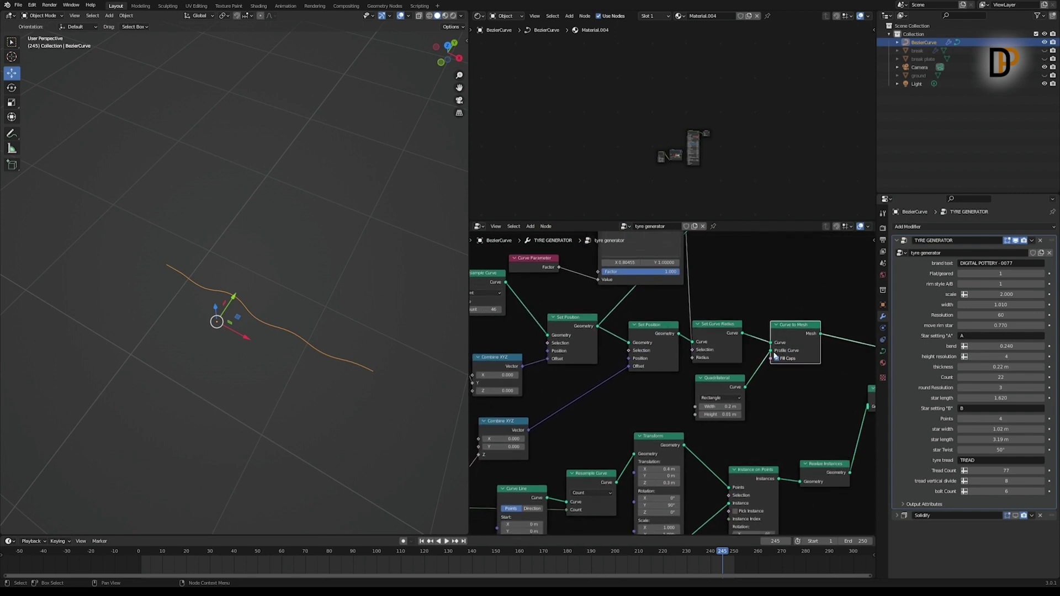
click(725, 381)
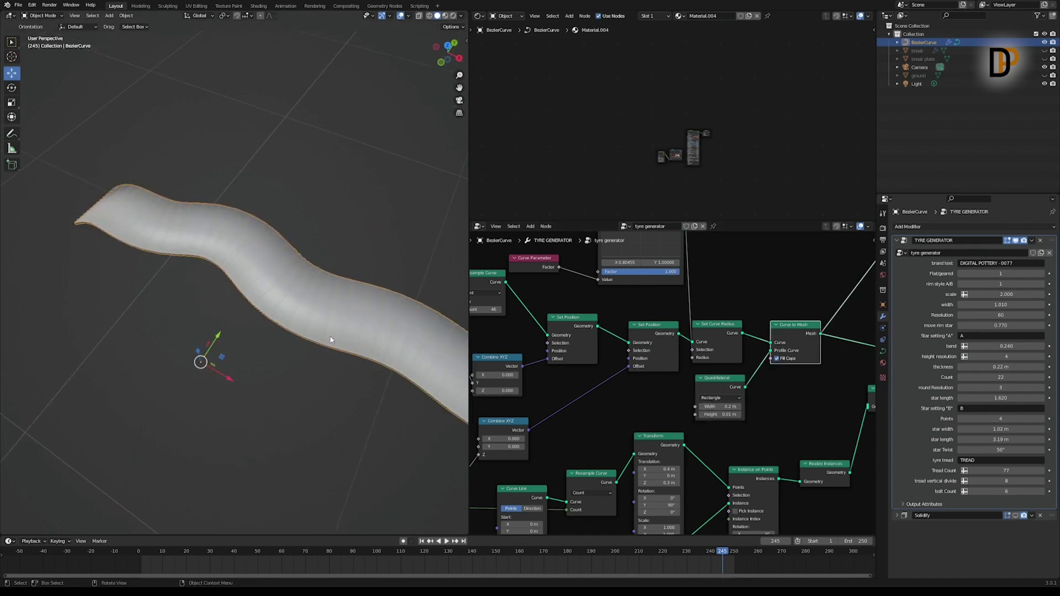
middle_drag(331, 339, 323, 291)
Step: Preview the Cube node that feeds the Transform and Instance on Points nodes in the tread frame
middle_drag(820, 371, 681, 254)
click(774, 321)
middle_drag(500, 443, 559, 372)
scroll(559, 372, left, 4)
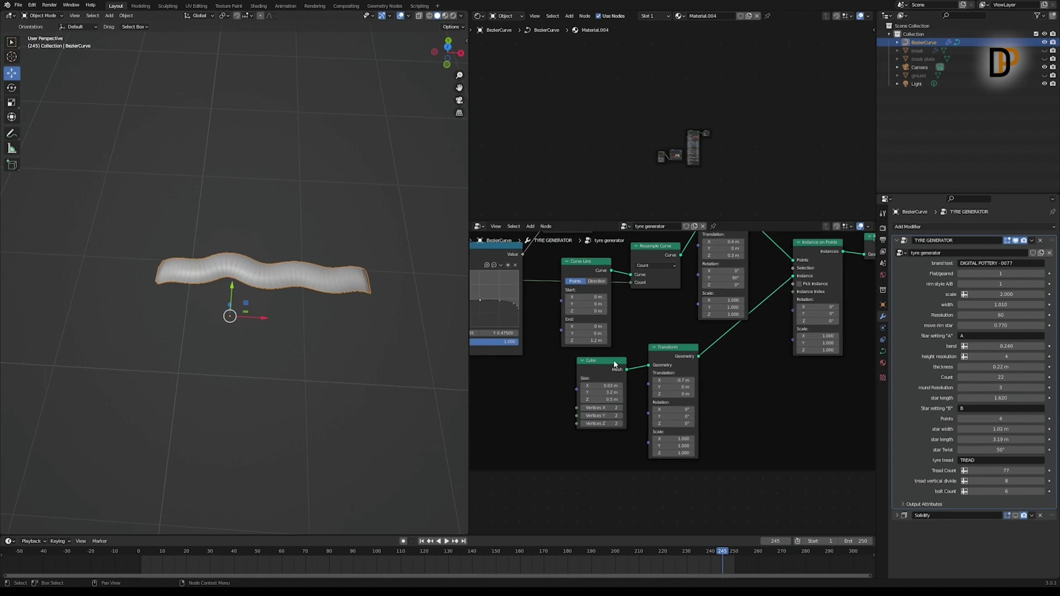
ctrl+shift+click(607, 367)
middle_drag(293, 255, 259, 272)
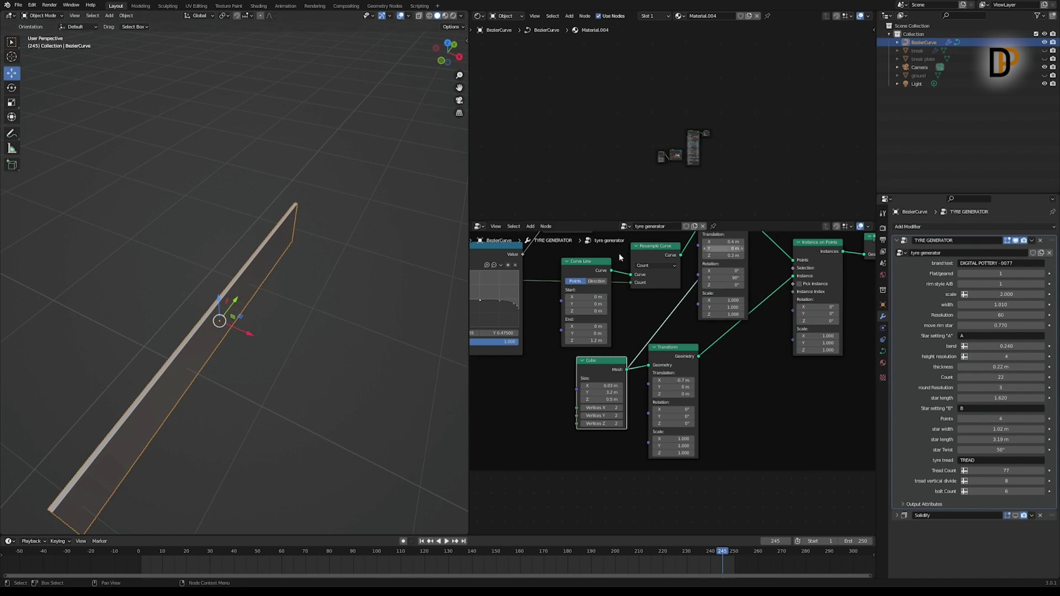
Step: Go from the tread's Curve Line to previewing its Instance on Points node, and set the tread vertical divide to 7
click(588, 264)
middle_drag(260, 302, 325, 301)
ctrl+shift+click(817, 248)
mouse_move(1001, 481)
mouse_down()
mouse_move(1010, 481)
mouse_move(1000, 481)
mouse_up()
mouse_move(309, 359)
middle_down()
mouse_move(341, 359)
mouse_move(303, 356)
middle_up()
Step: Select the Mesh Boolean node that subtracts the joined geometry from the Curve to Mesh result in the tread frame
middle_drag(697, 373, 551, 401)
scroll(673, 383, down, 3)
middle_drag(773, 243, 636, 441)
click(693, 445)
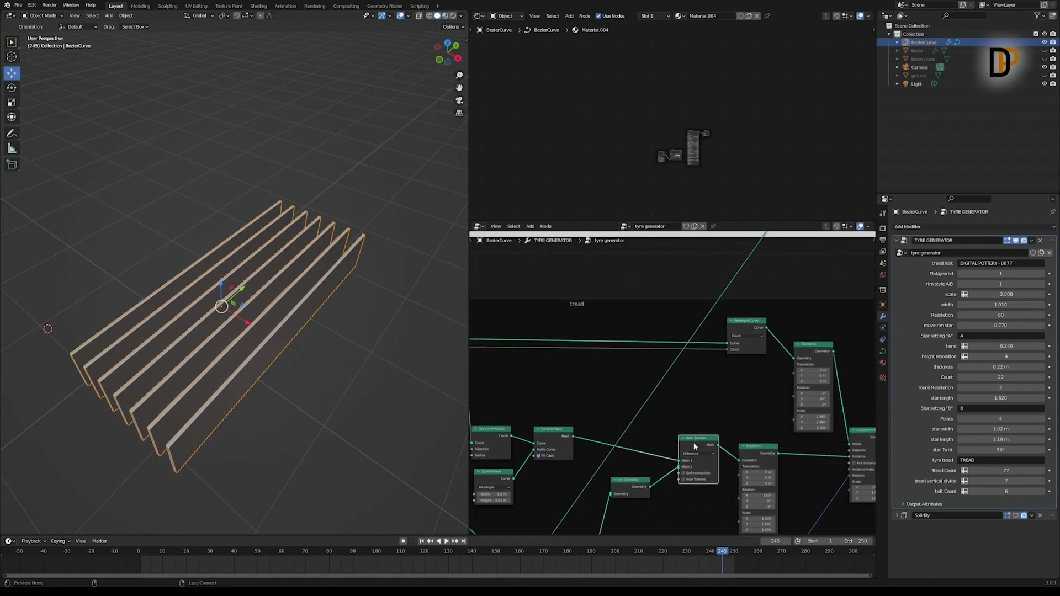
Step: Preview the Mesh Boolean node in the tread frame and inspect the divided tread geometry
ctrl+shift+click(694, 445)
scroll(252, 286, up, 4)
mouse_move(126, 257)
middle_down()
mouse_move(221, 279)
mouse_move(274, 268)
mouse_move(235, 145)
middle_up()
middle_drag(785, 428, 600, 388)
Step: Preview the tread's Instance on Points node and inspect the arrangement of the tread pieces
click(673, 391)
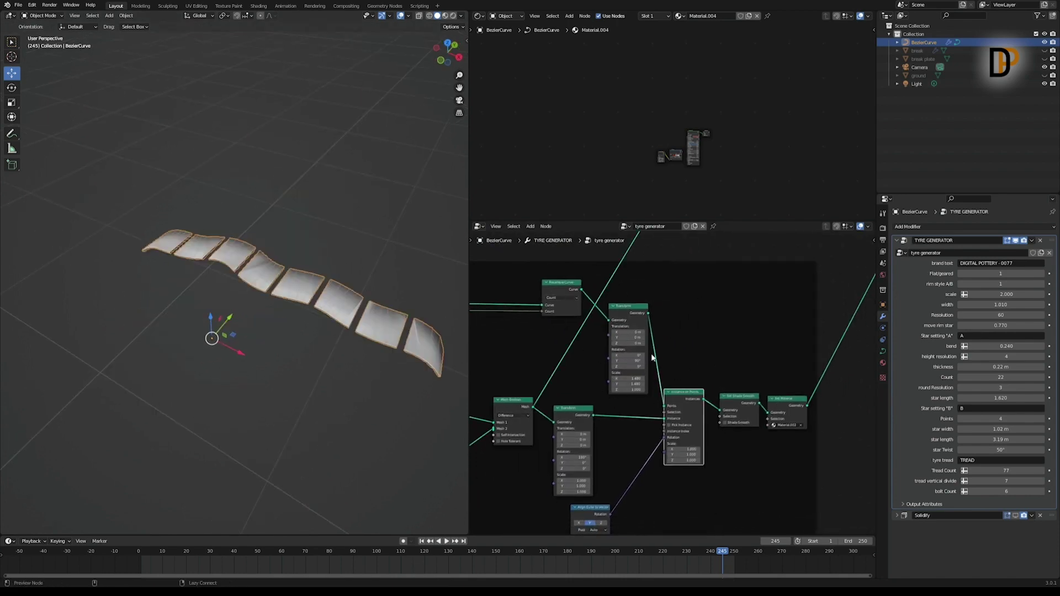
ctrl+shift+click(676, 395)
scroll(337, 291, down, 3)
middle_drag(305, 299, 283, 289)
scroll(283, 289, down, 1)
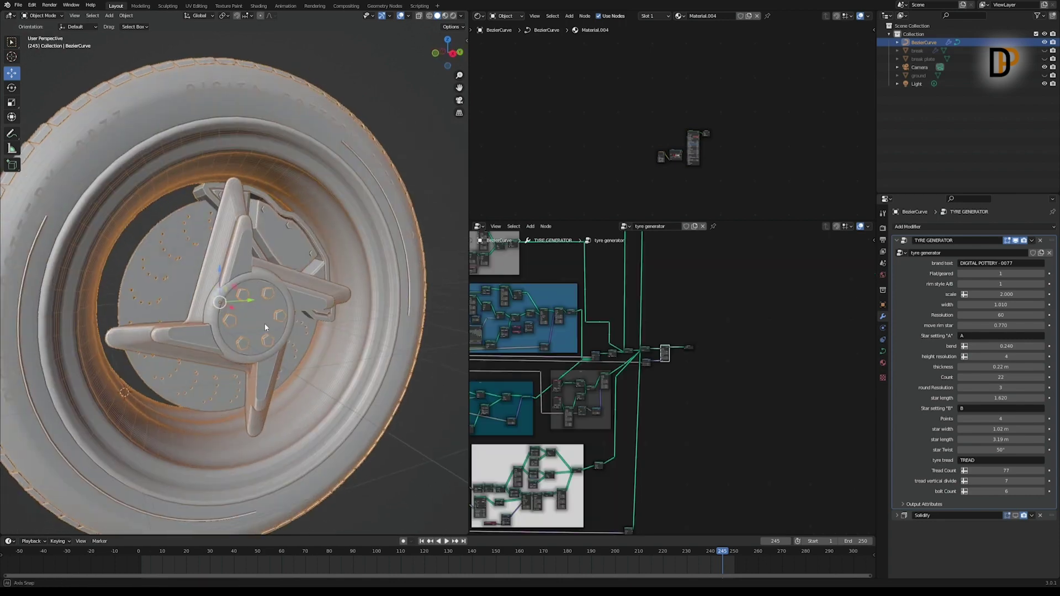
Step: Go from the assembled tyre to the previewed brand text geometry and inspect the curved lettering with its arc lines
middle_drag(263, 323, 435, 123)
scroll(426, 113, up, 2)
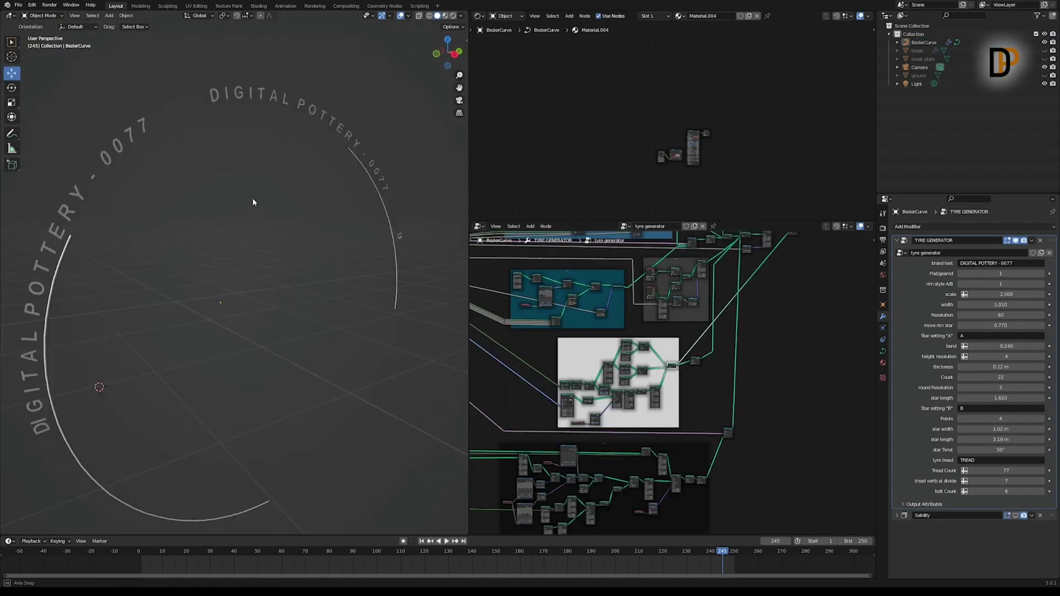
middle_drag(252, 198, 353, 220)
scroll(254, 199, up, 1)
middle_drag(179, 184, 181, 252)
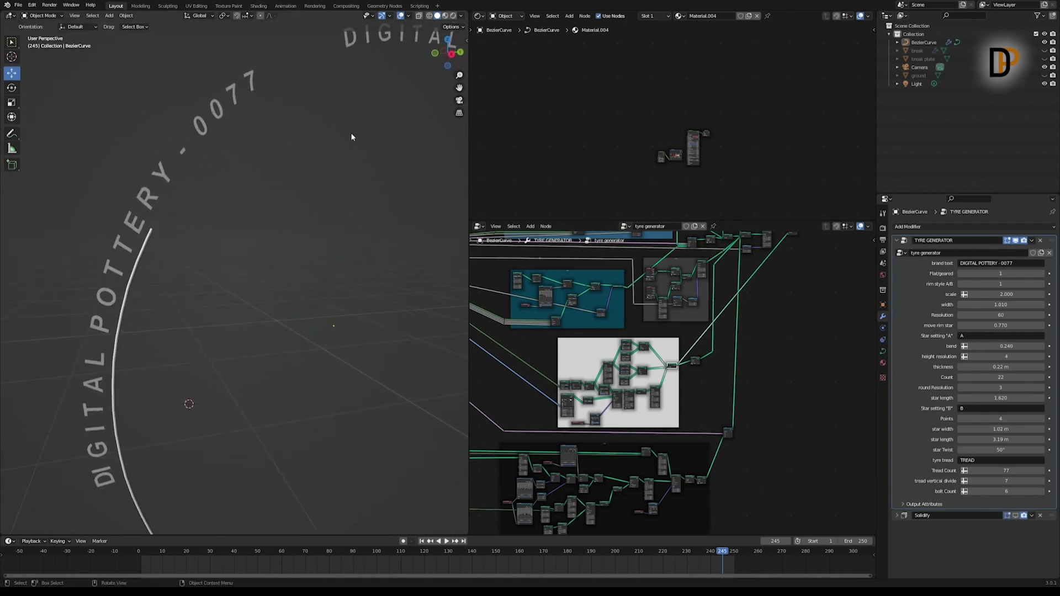
Step: Examine how the String to Curves, Fill Curve and Trim Curve nodes feed the brand text's Instance on Points node
scroll(610, 330, up, 5)
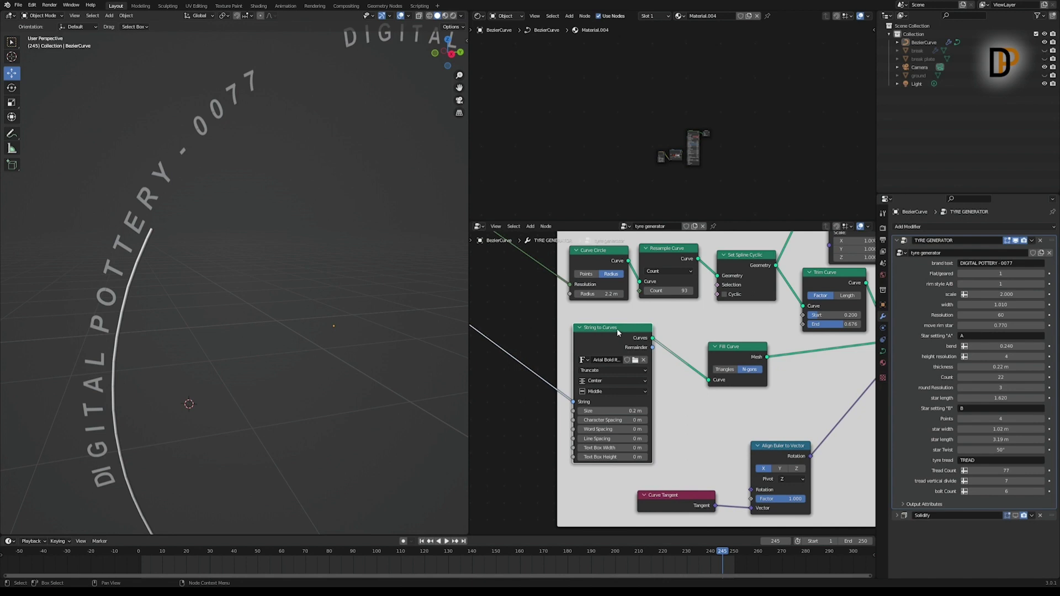
scroll(595, 347, down, 1)
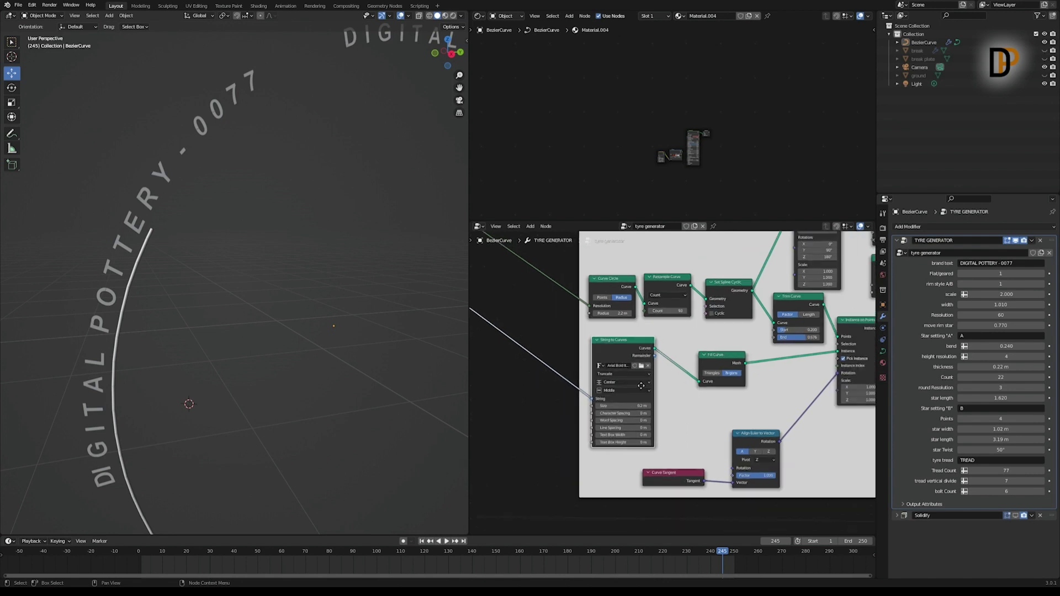
middle_drag(694, 383, 646, 387)
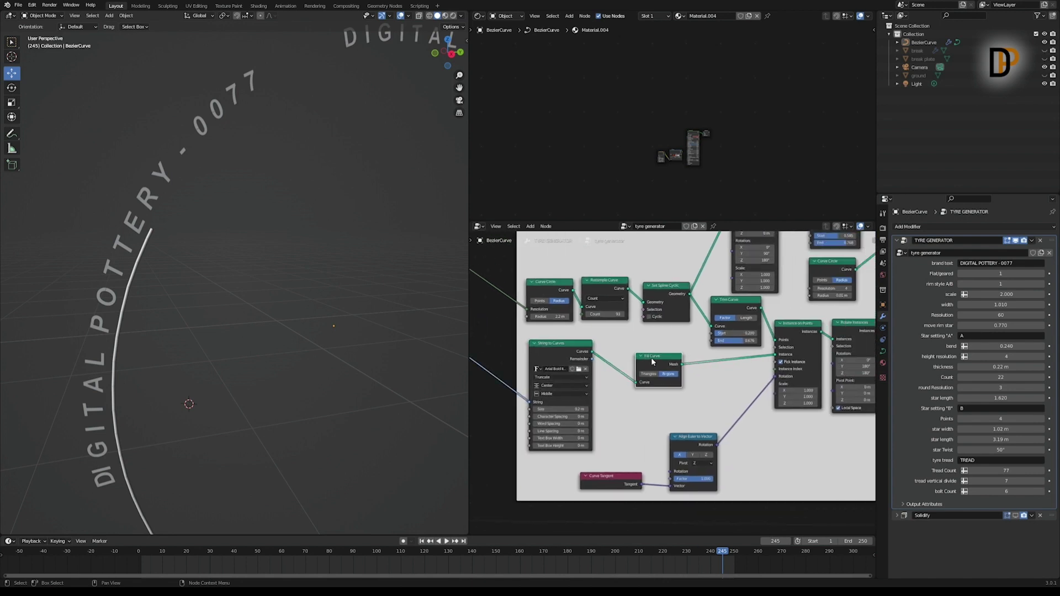
middle_drag(673, 349, 651, 385)
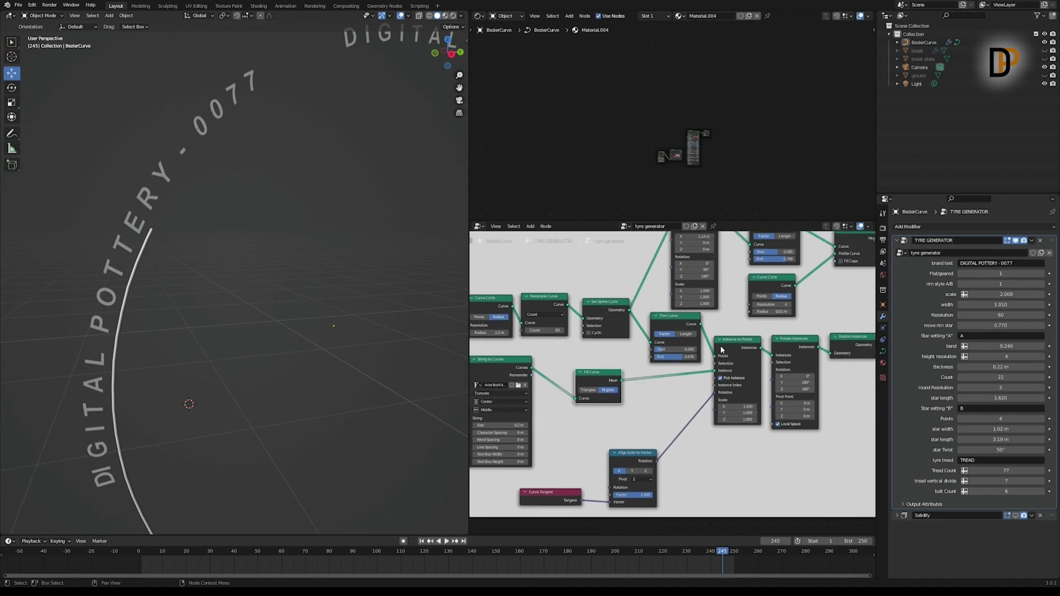
middle_drag(586, 318, 615, 315)
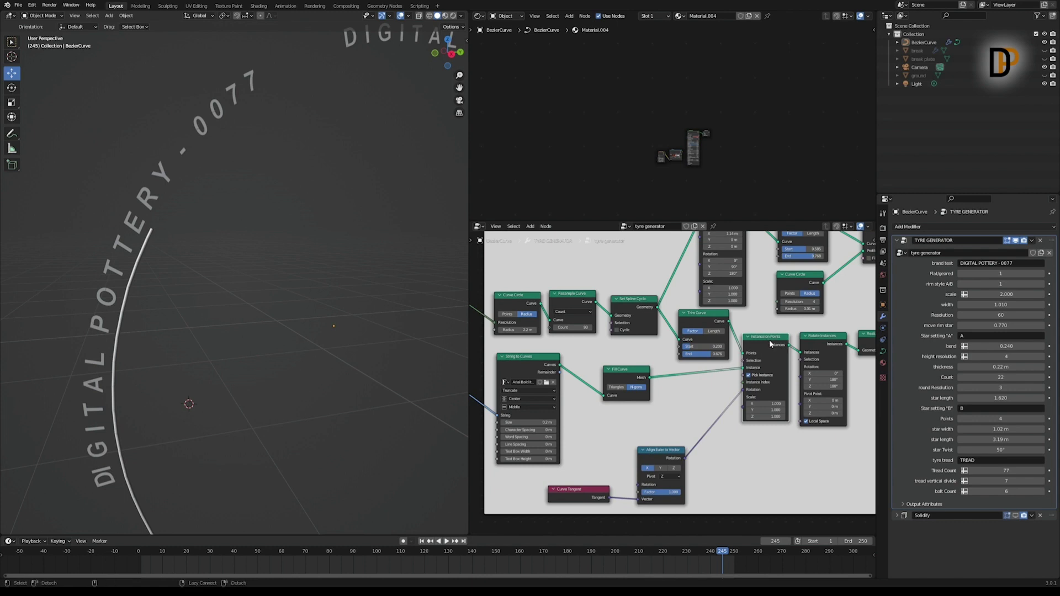
Step: Try the brand text's Instance on Points node without Pick Instance, and re-enable the option after inspecting the lettering
middle_drag(397, 309, 281, 270)
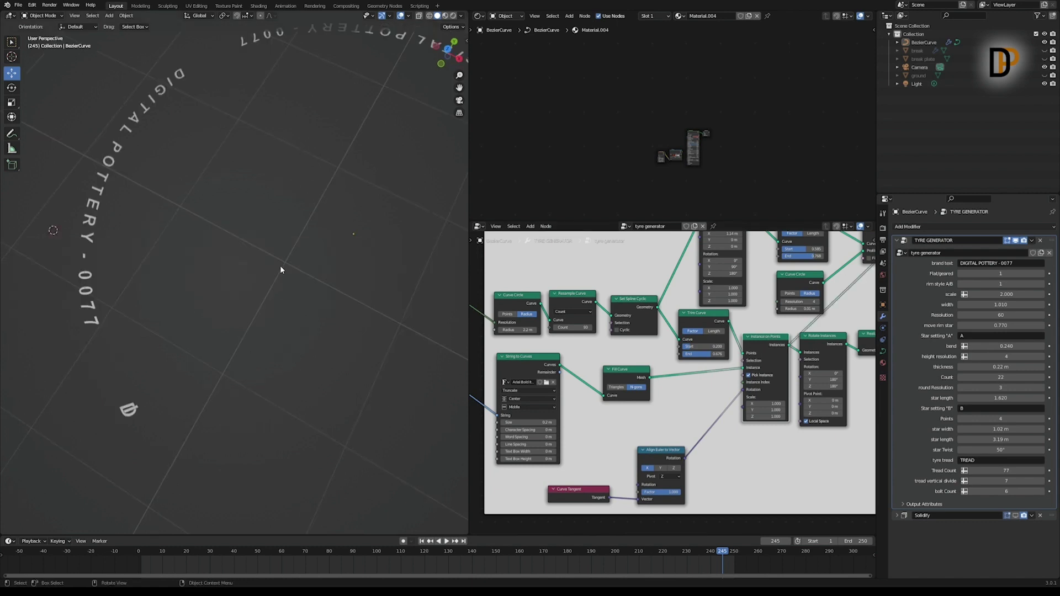
click(748, 376)
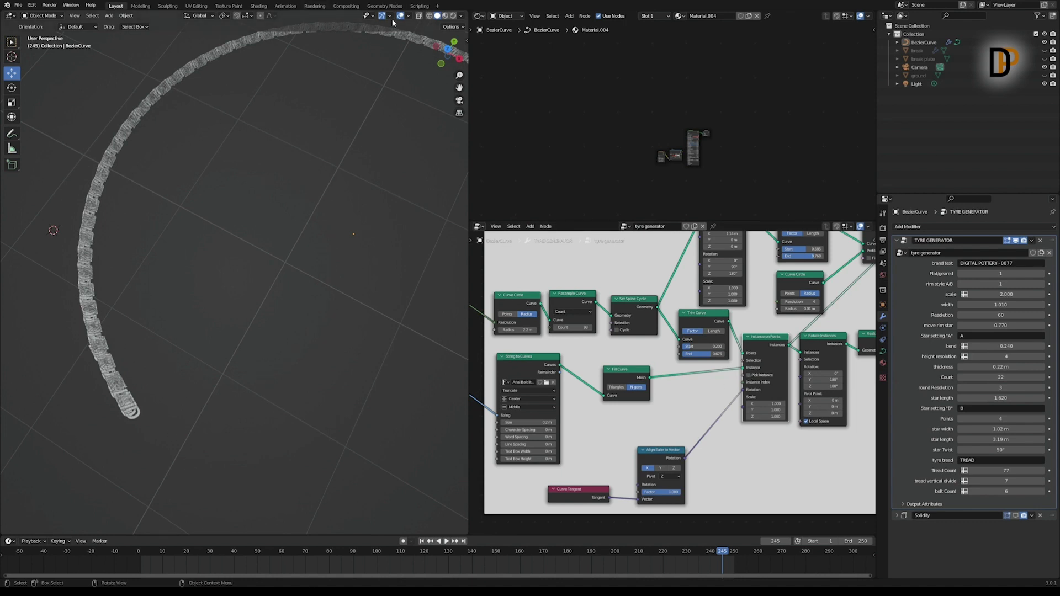
click(749, 375)
middle_drag(281, 237, 356, 249)
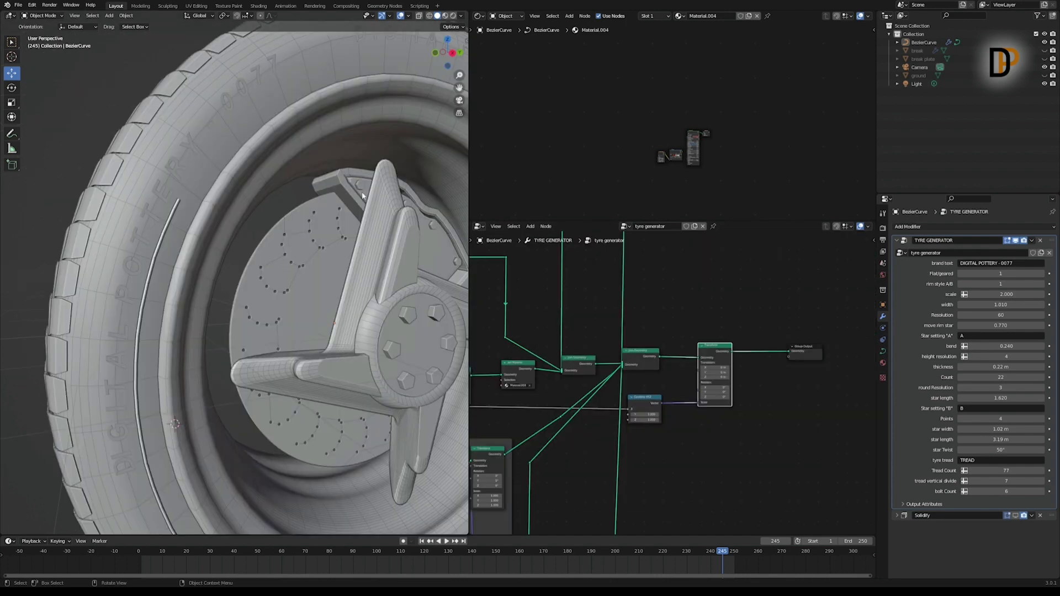
Step: Inspect the complete tyre with its rim, spokes and sidewall text from several angles
middle_drag(358, 203, 307, 271)
middle_drag(266, 303, 336, 237)
scroll(365, 234, down, 3)
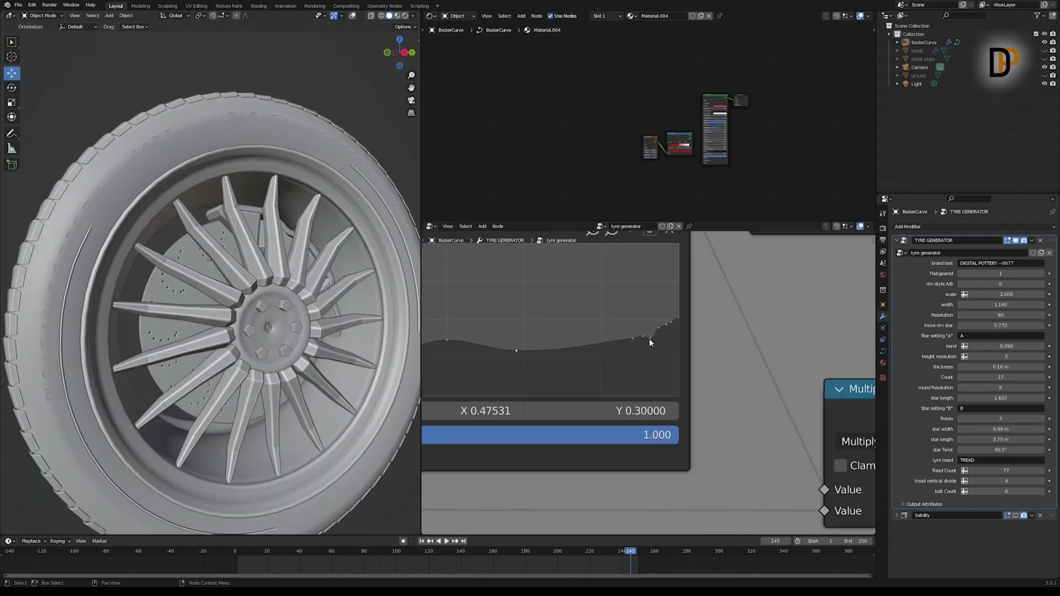
Step: Reshape the tyre generator's float curve by raising its end point to Y 0.61875 and adjusting the dip near the middle
click(653, 338)
click(682, 300)
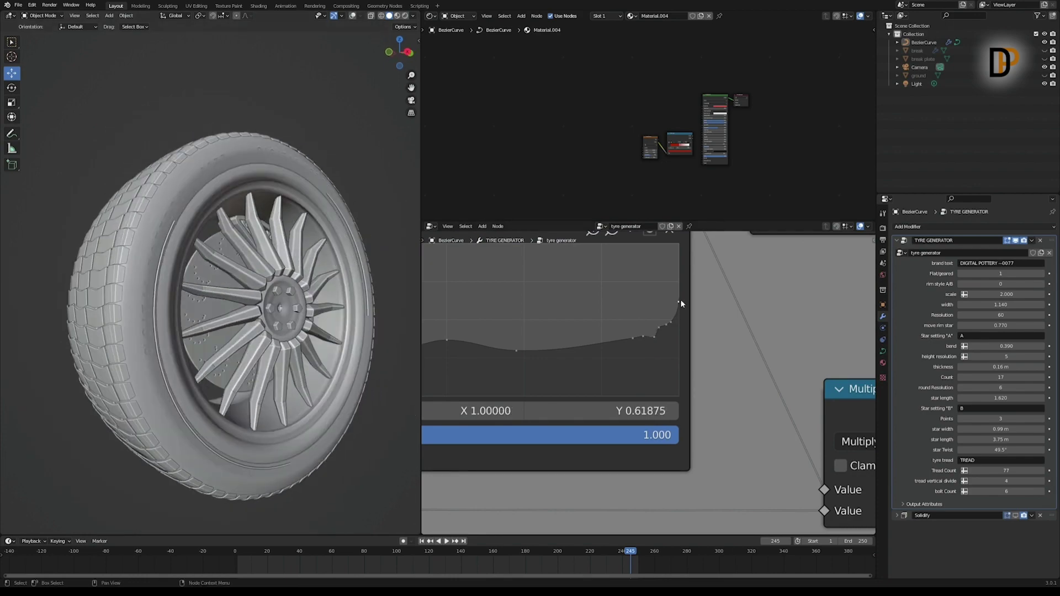
drag(515, 360, 515, 357)
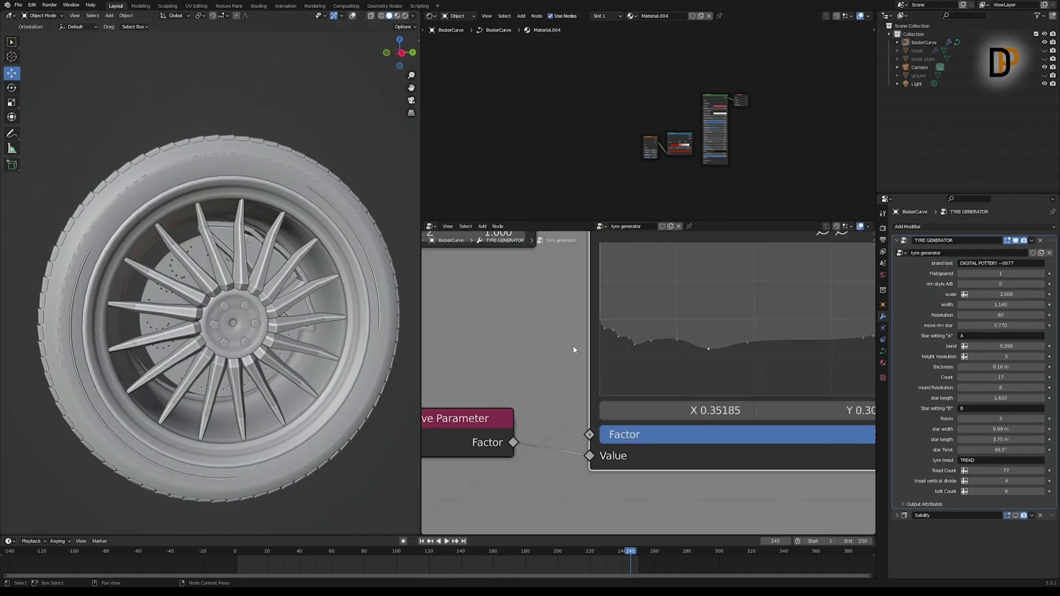